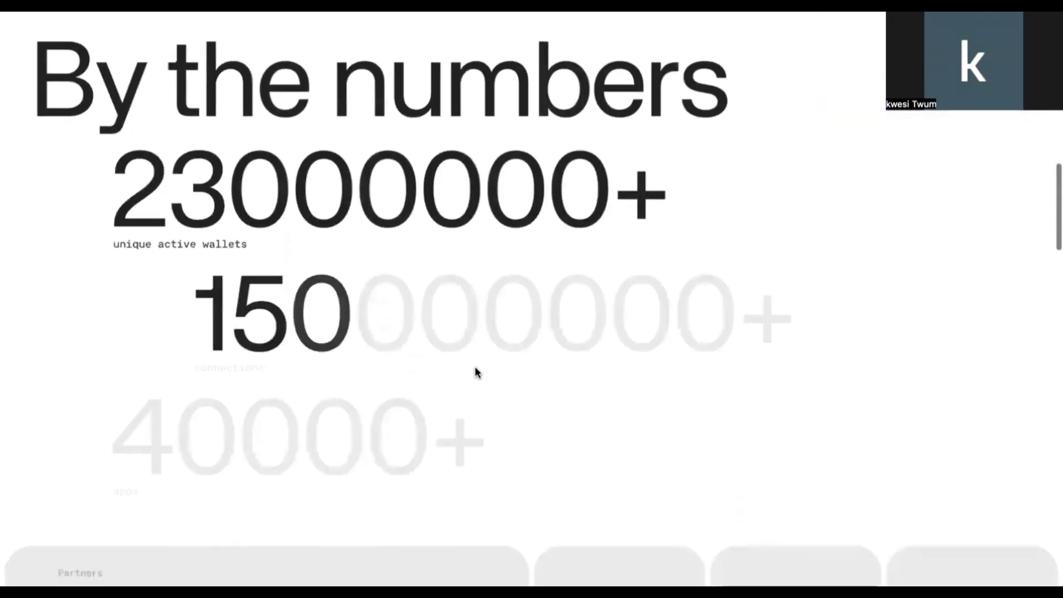
- Scroll past Ecosystem Partners and back up to the 'onchain UX ecosystem' hero
{"action": "scroll", "coordinate": [474, 366], "scroll_direction": "down", "scroll_amount": 7}
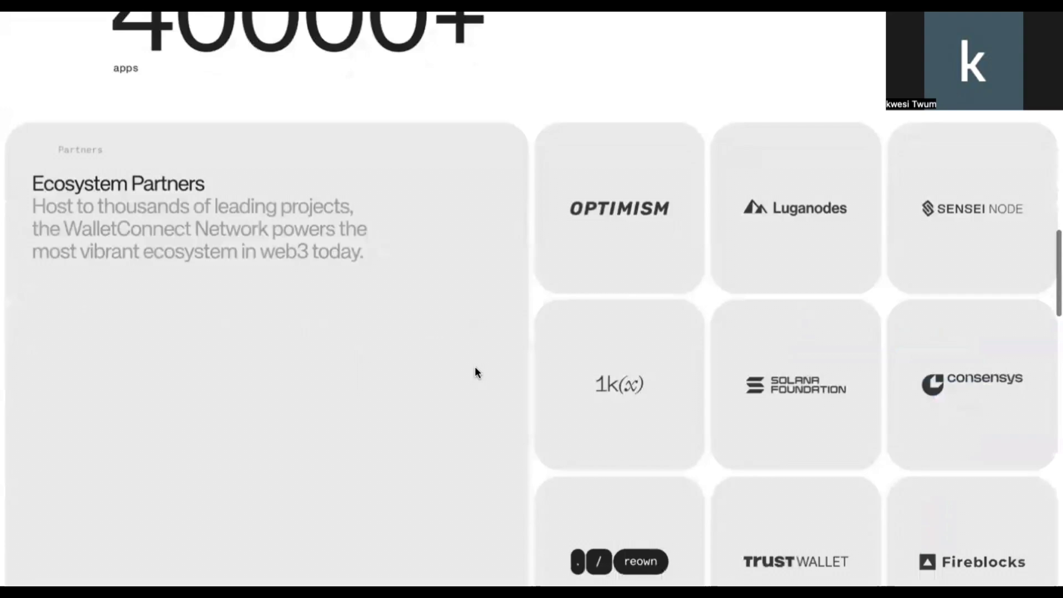
{"action": "scroll", "coordinate": [475, 368], "scroll_direction": "up", "scroll_amount": 9}
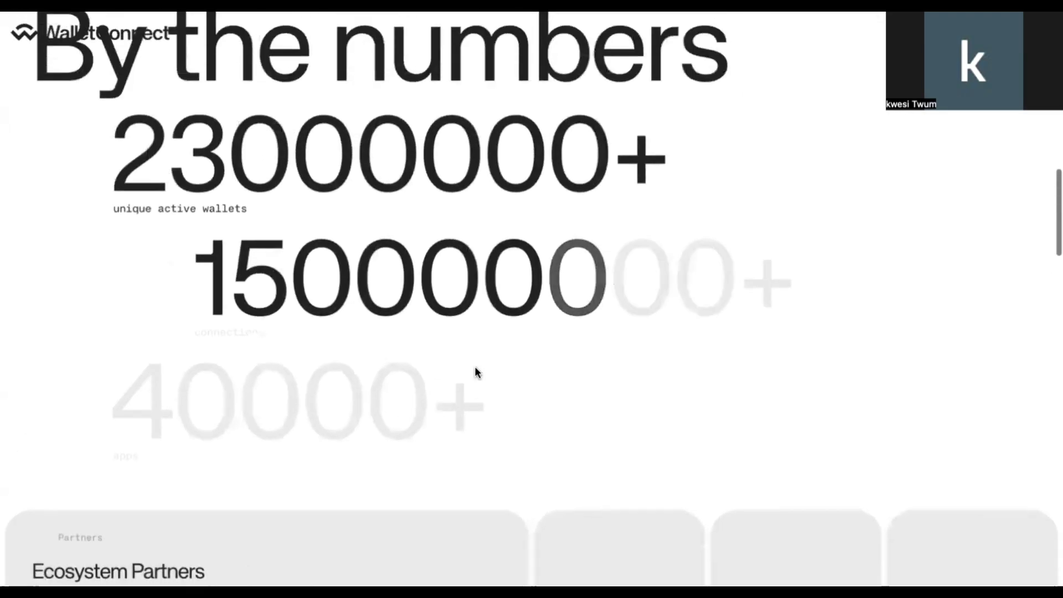
{"action": "scroll", "coordinate": [475, 368], "scroll_direction": "up", "scroll_amount": 7}
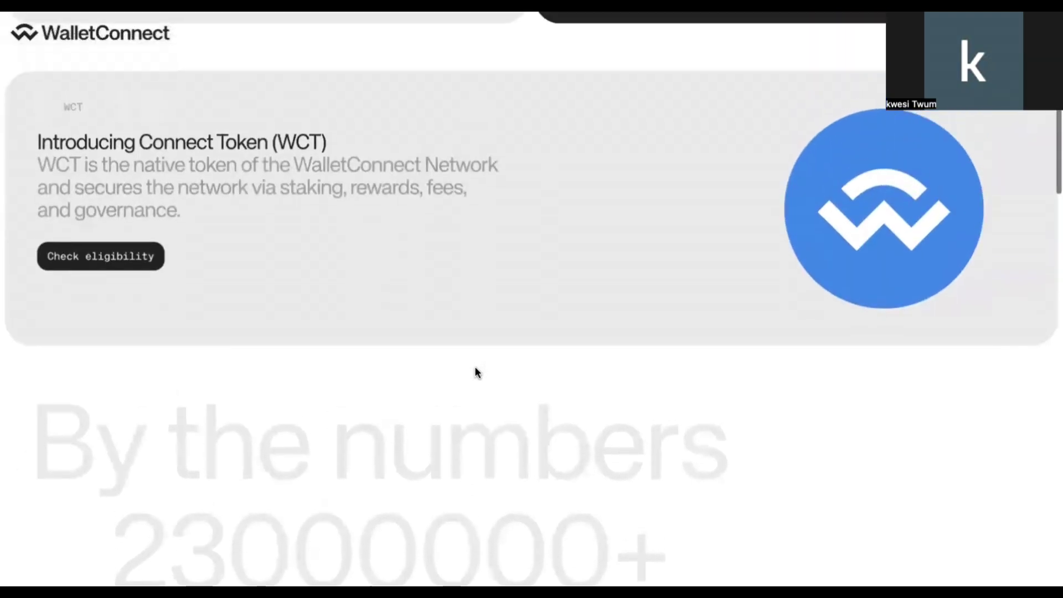
{"action": "scroll", "coordinate": [475, 367], "scroll_direction": "up", "scroll_amount": 1}
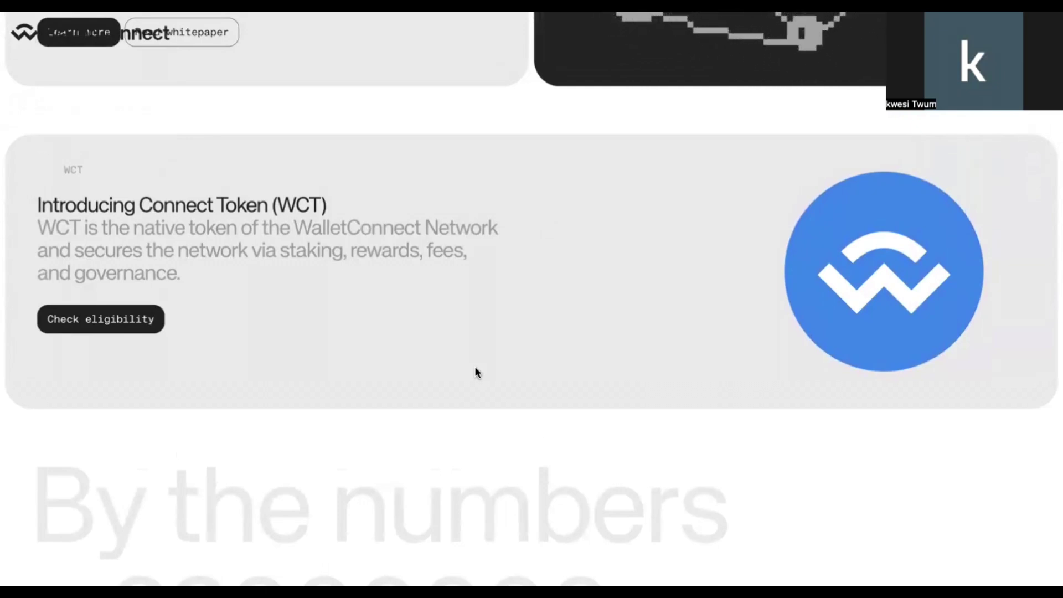
{"action": "scroll", "coordinate": [475, 368], "scroll_direction": "down", "scroll_amount": 5}
{"action": "scroll", "coordinate": [475, 368], "scroll_direction": "up", "scroll_amount": 15}
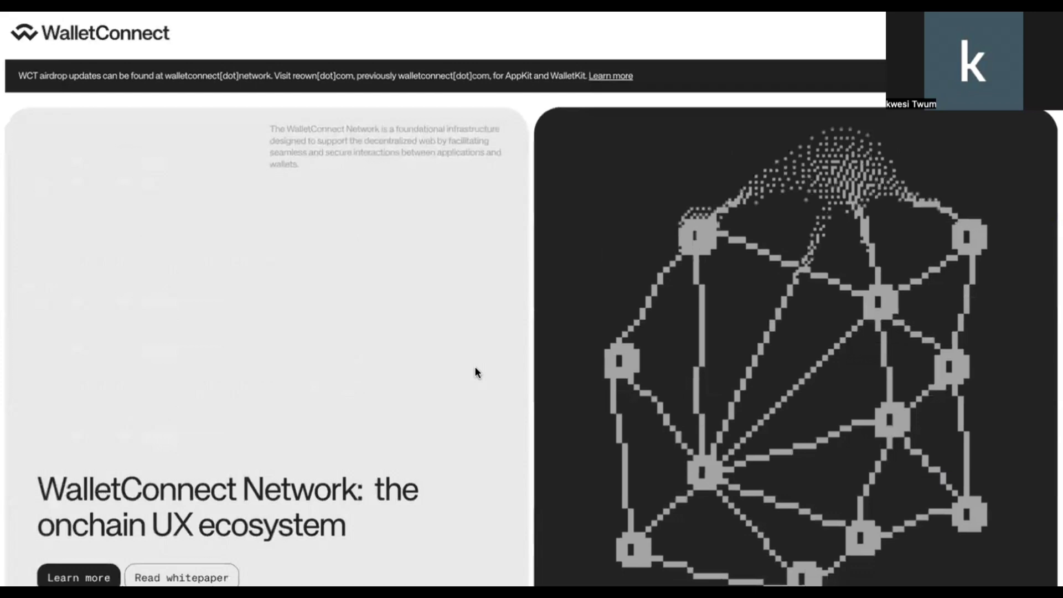
{"action": "scroll", "coordinate": [475, 368], "scroll_direction": "down", "scroll_amount": 1}
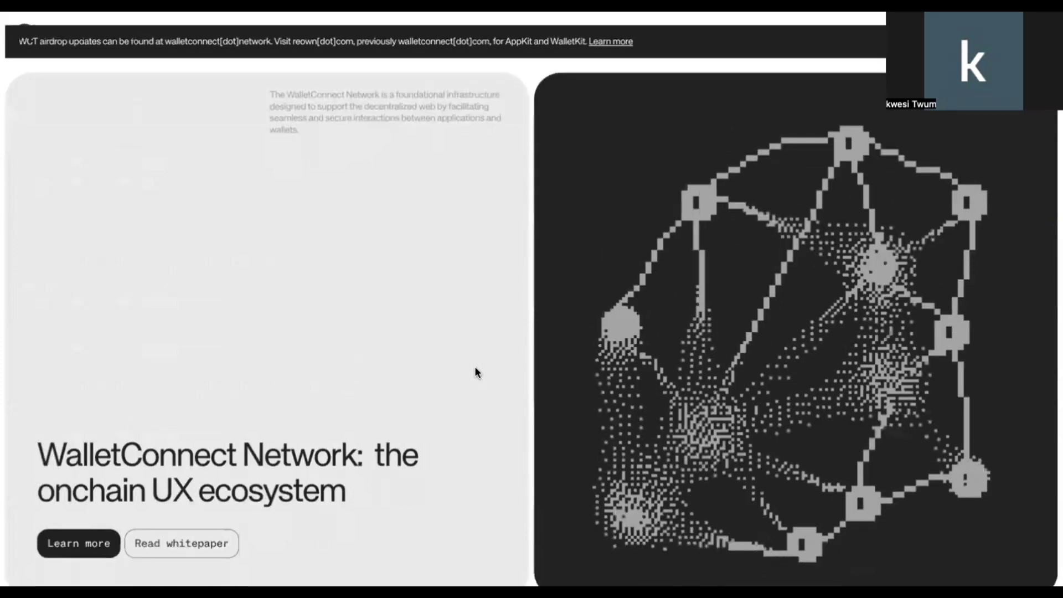
{"action": "scroll", "coordinate": [475, 368], "scroll_direction": "down", "scroll_amount": 1}
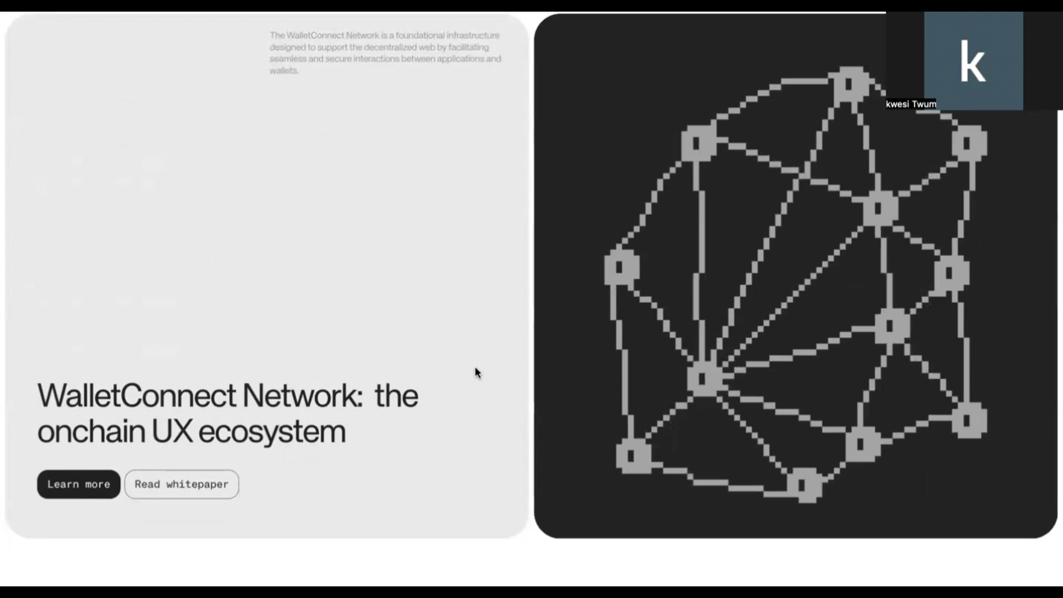
{"action": "scroll", "coordinate": [474, 368], "scroll_direction": "down", "scroll_amount": 2}
{"action": "scroll", "coordinate": [475, 369], "scroll_direction": "up", "scroll_amount": 2}
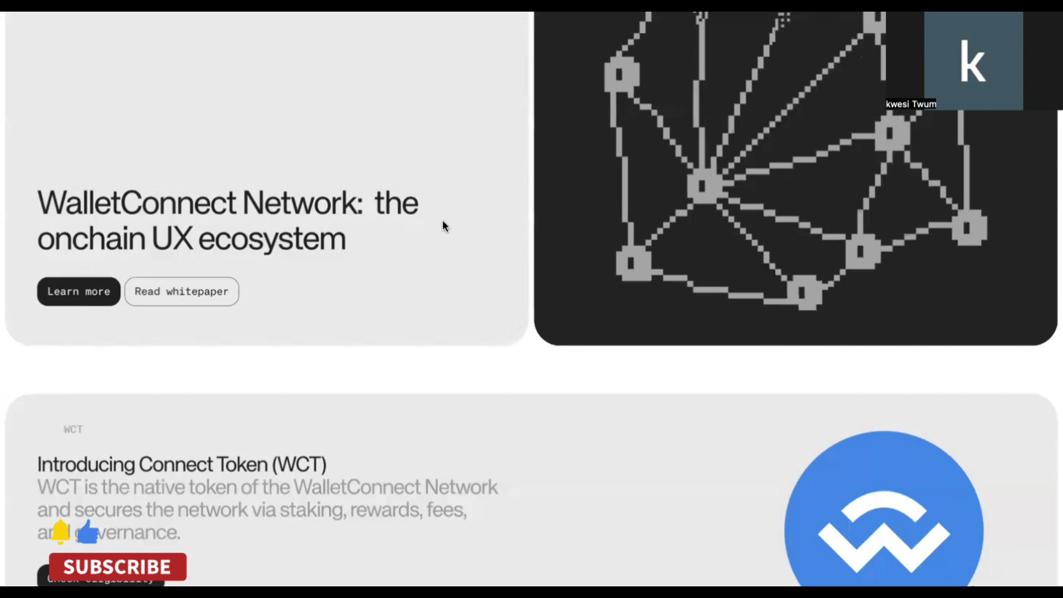
- Scroll the homepage to the hero card with the Read whitepaper link
{"action": "scroll", "coordinate": [443, 221], "scroll_direction": "down", "scroll_amount": 2}
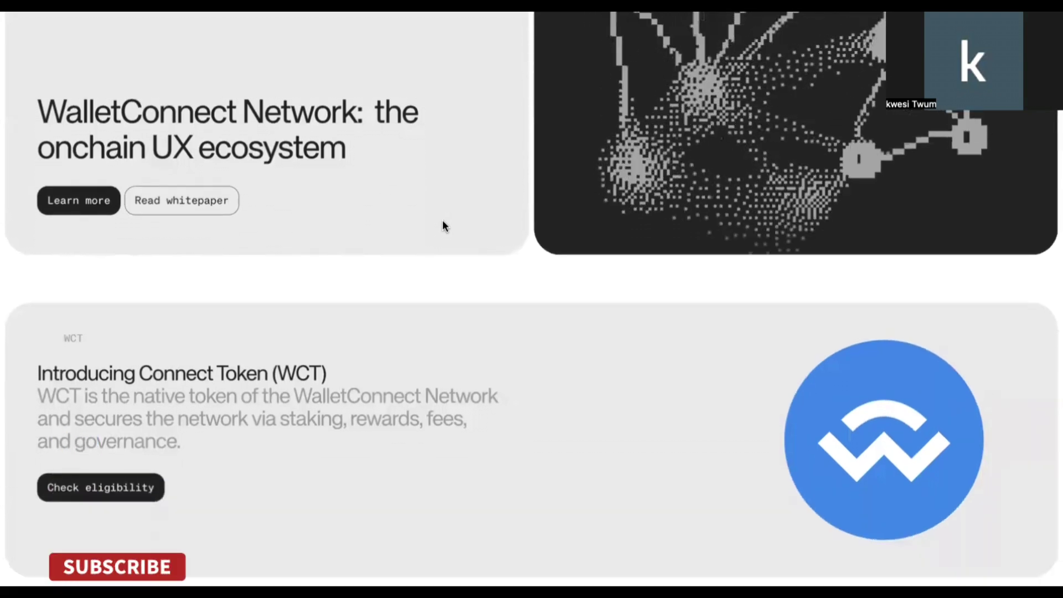
{"action": "scroll", "coordinate": [443, 226], "scroll_direction": "down", "scroll_amount": 3}
{"action": "scroll", "coordinate": [443, 225], "scroll_direction": "up", "scroll_amount": 7}
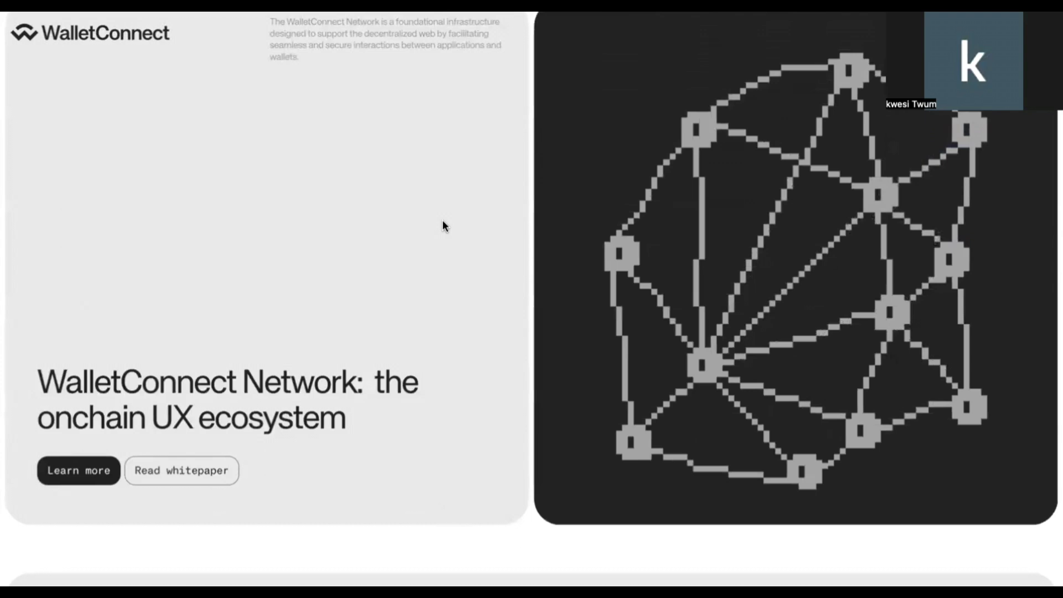
{"action": "scroll", "coordinate": [443, 221], "scroll_direction": "down", "scroll_amount": 1}
{"action": "scroll", "coordinate": [443, 221], "scroll_direction": "down", "scroll_amount": 4}
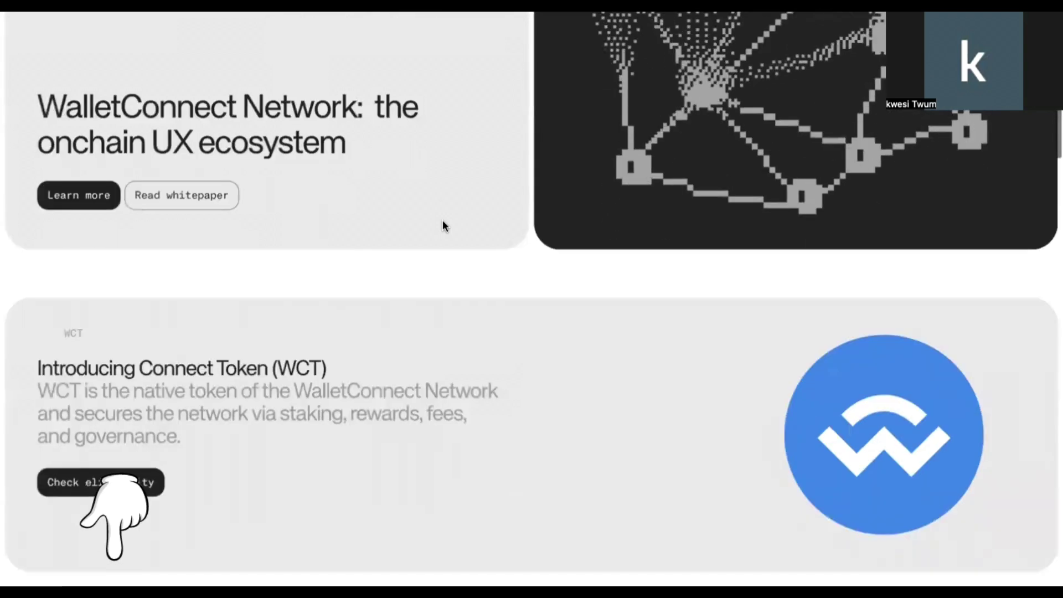
{"action": "scroll", "coordinate": [443, 226], "scroll_direction": "down", "scroll_amount": 2}
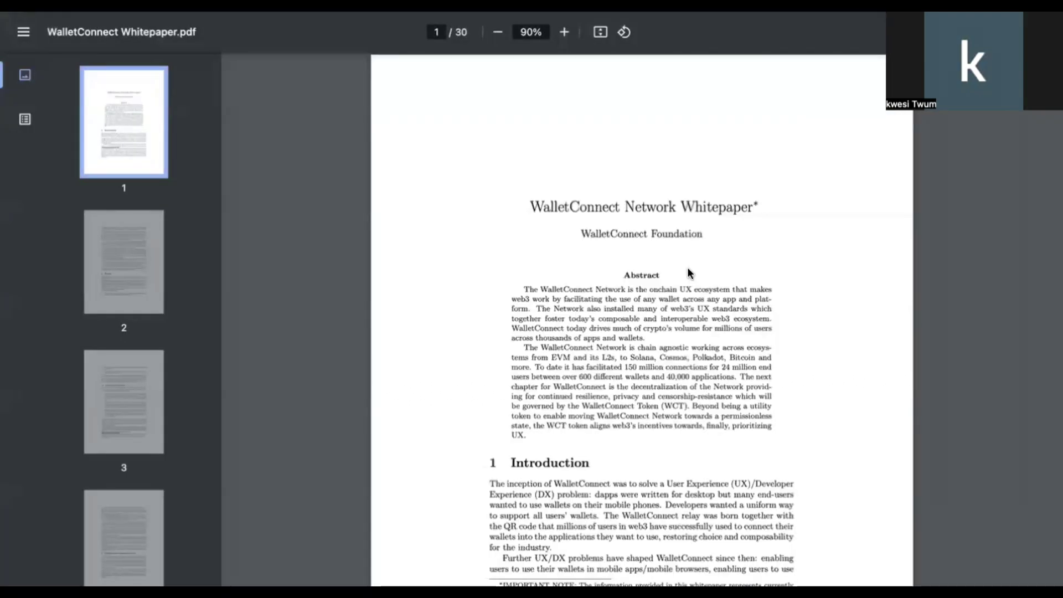
- Skim page 1 of the whitepaper PDF, then close its tab with Ctrl+W
{"action": "scroll", "coordinate": [658, 353], "scroll_direction": "down", "scroll_amount": 3}
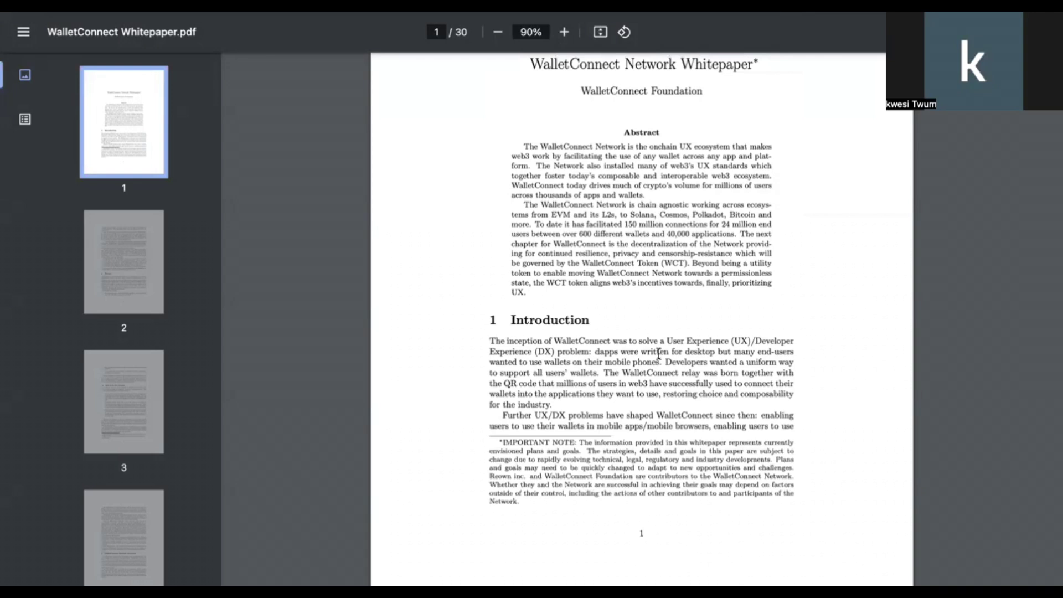
{"action": "scroll", "coordinate": [658, 353], "scroll_direction": "down", "scroll_amount": 1}
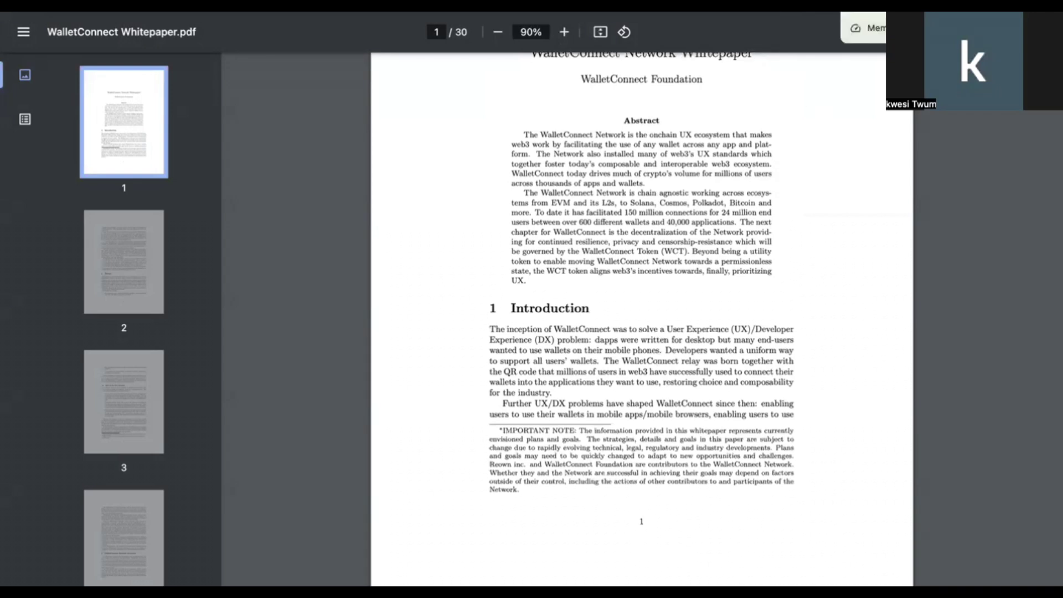
{"action": "key", "text": "ctrl+w"}
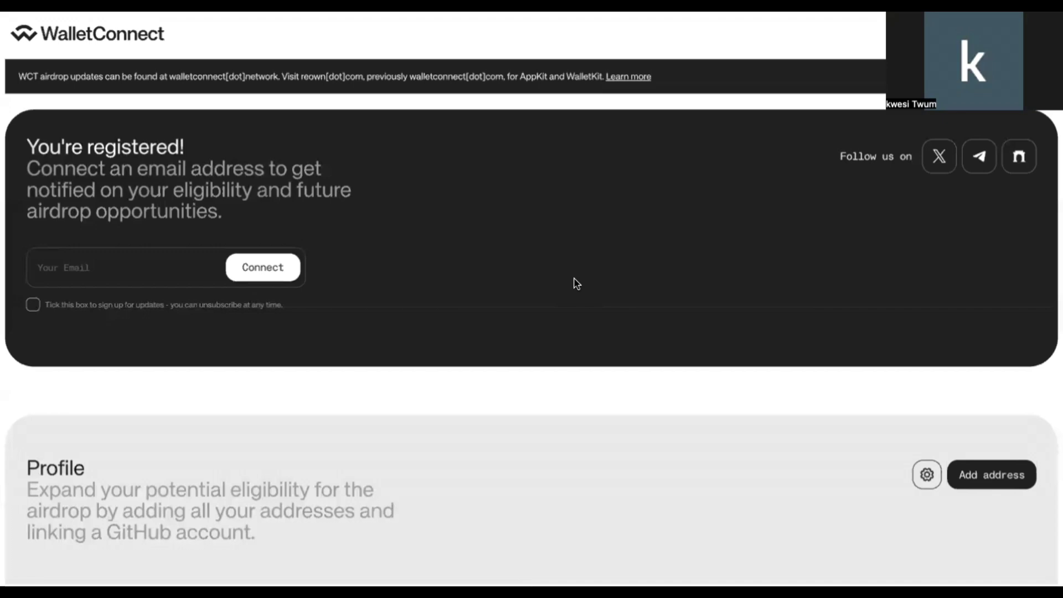
- Scroll down the airdrop page to the Profile's GitHub, recipient and wallet address rows
{"action": "scroll", "coordinate": [576, 283], "scroll_direction": "down", "scroll_amount": 1}
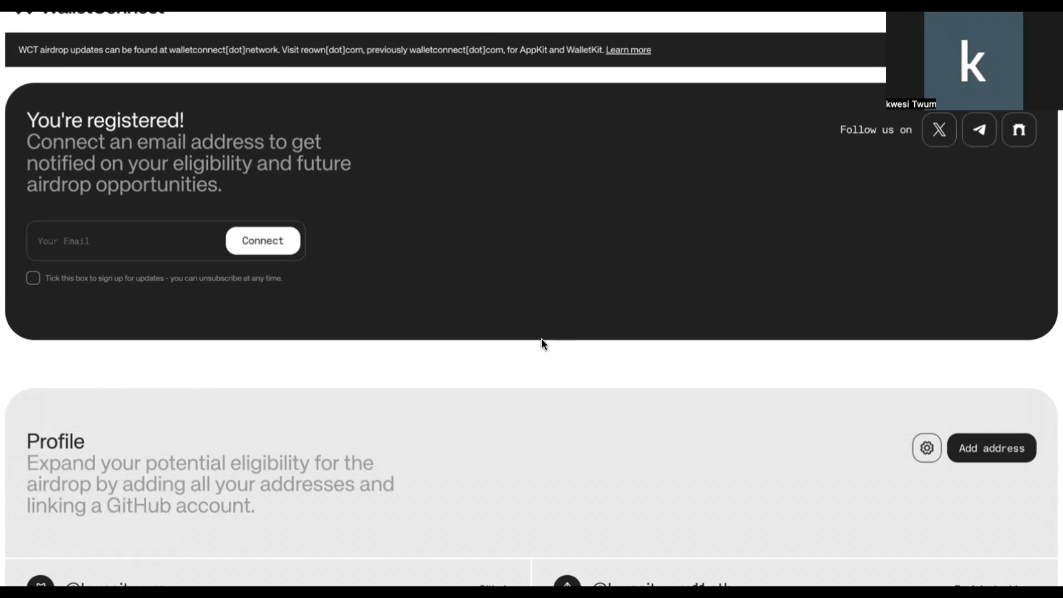
{"action": "scroll", "coordinate": [541, 343], "scroll_direction": "up", "scroll_amount": 1}
{"action": "scroll", "coordinate": [541, 343], "scroll_direction": "down", "scroll_amount": 3}
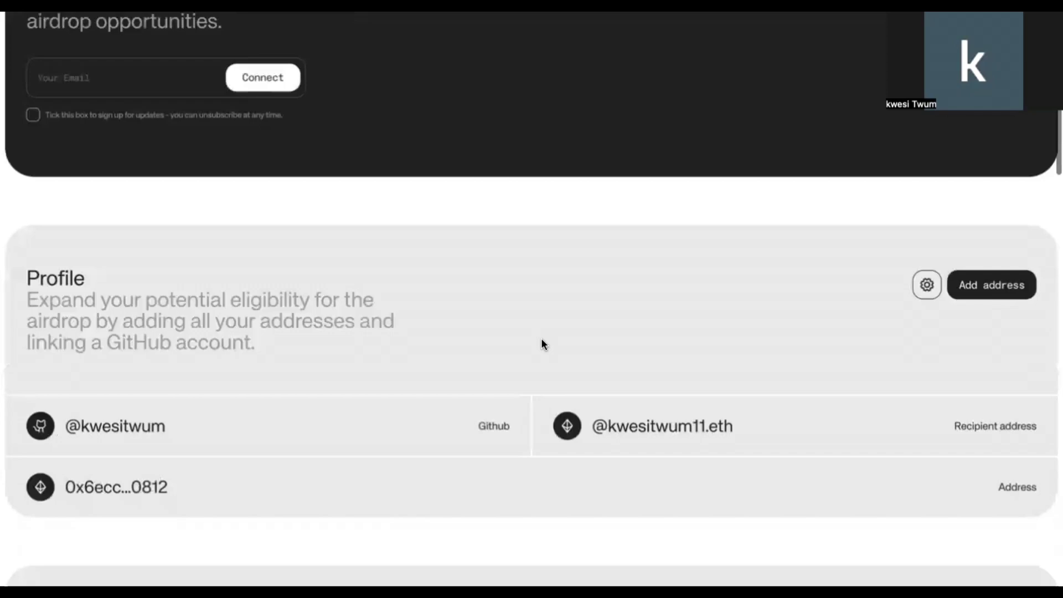
{"action": "scroll", "coordinate": [543, 343], "scroll_direction": "up", "scroll_amount": 5}
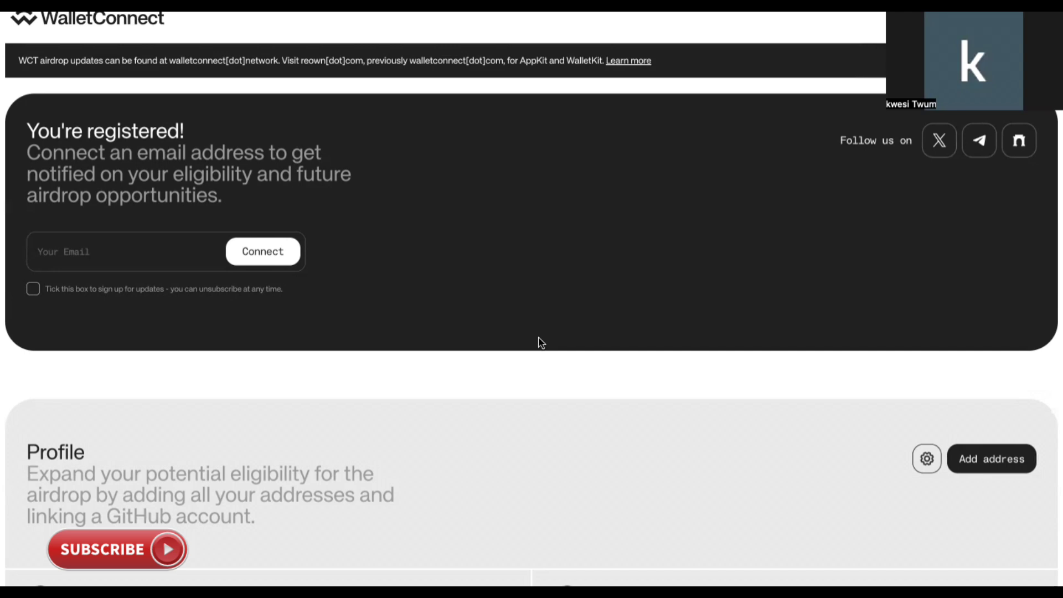
{"action": "scroll", "coordinate": [452, 310], "scroll_direction": "down", "scroll_amount": 2}
{"action": "scroll", "coordinate": [452, 311], "scroll_direction": "down", "scroll_amount": 1}
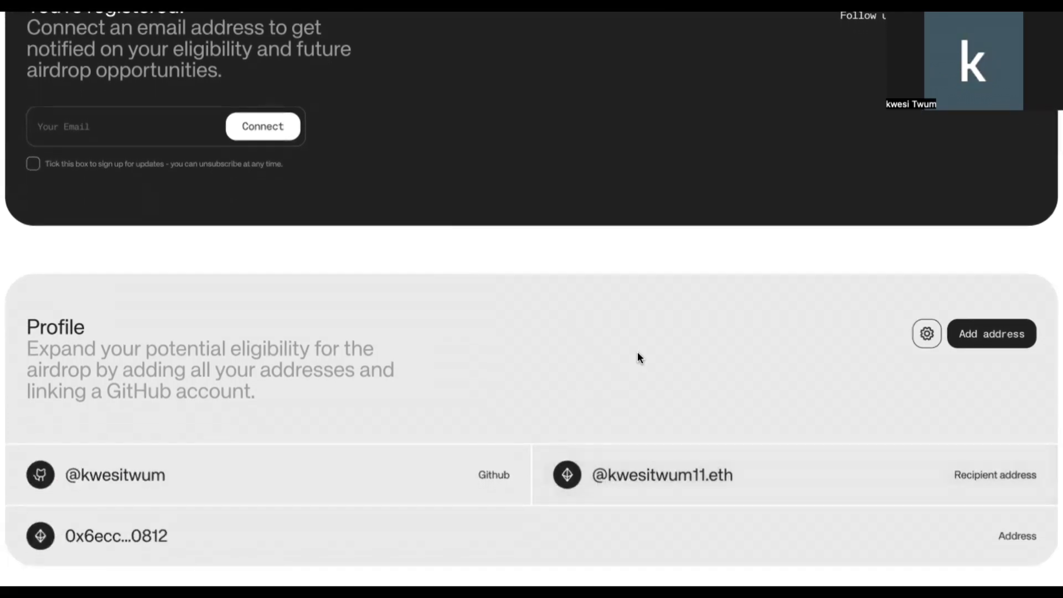
{"action": "scroll", "coordinate": [638, 354], "scroll_direction": "down", "scroll_amount": 1}
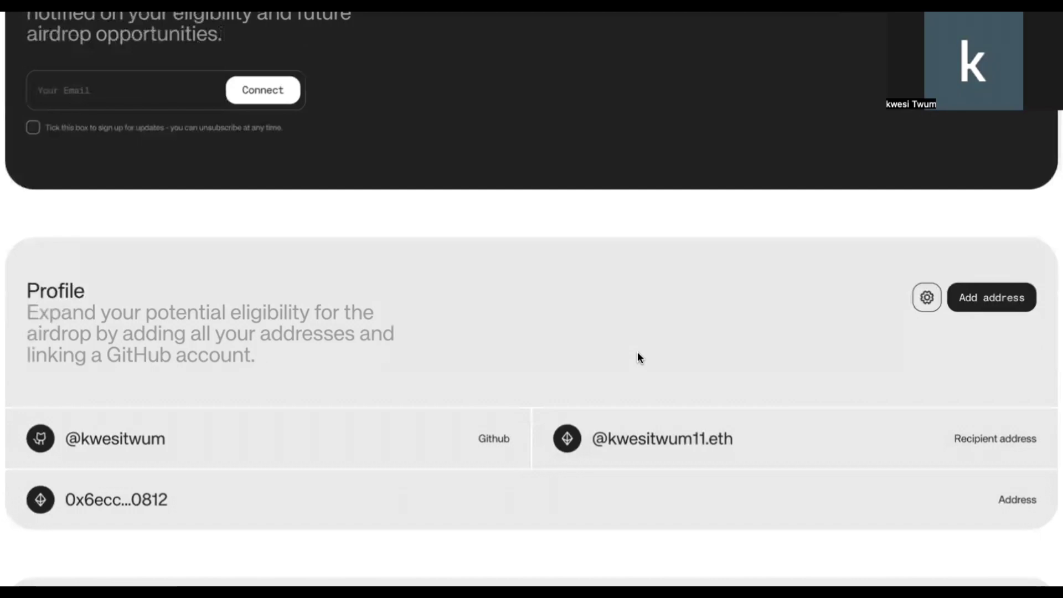
{"action": "left_click", "coordinate": [1002, 304]}
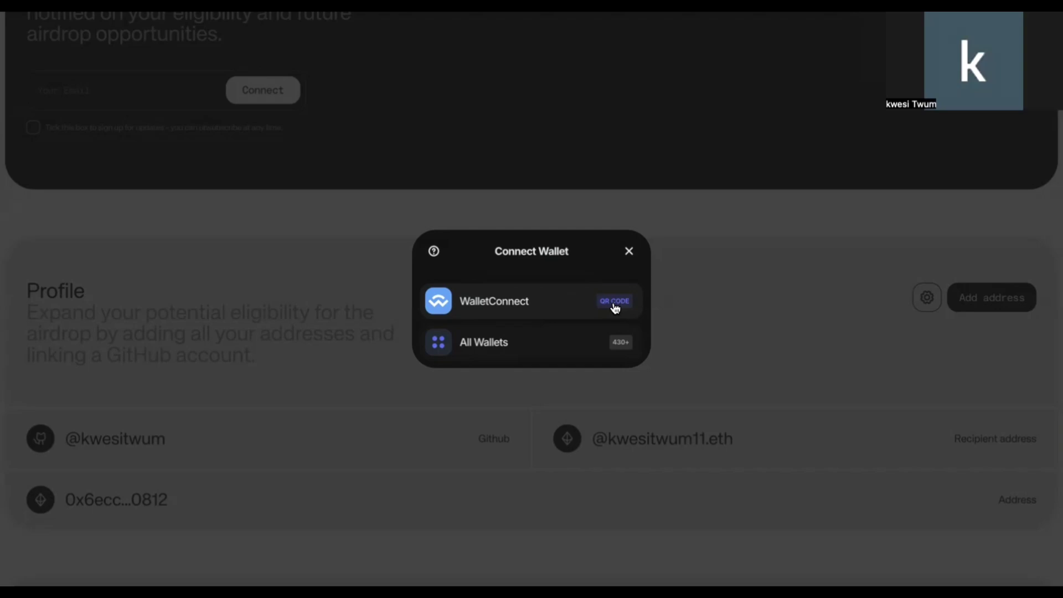
{"action": "left_click", "coordinate": [630, 252]}
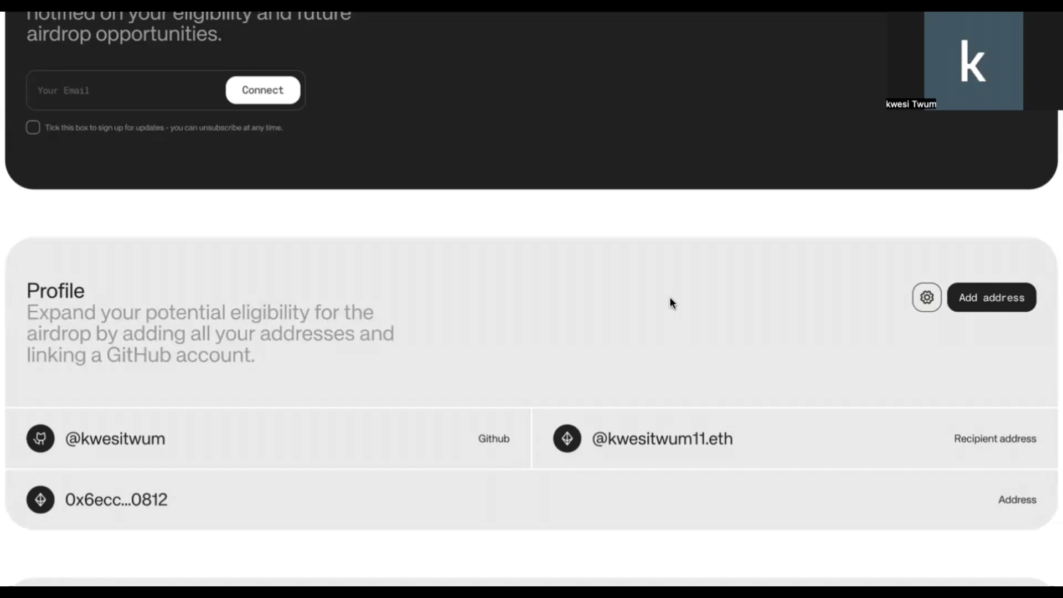
- In the Profile section, use Add address to bring up the Connect Wallet options
{"action": "scroll", "coordinate": [636, 263], "scroll_direction": "up", "scroll_amount": 3}
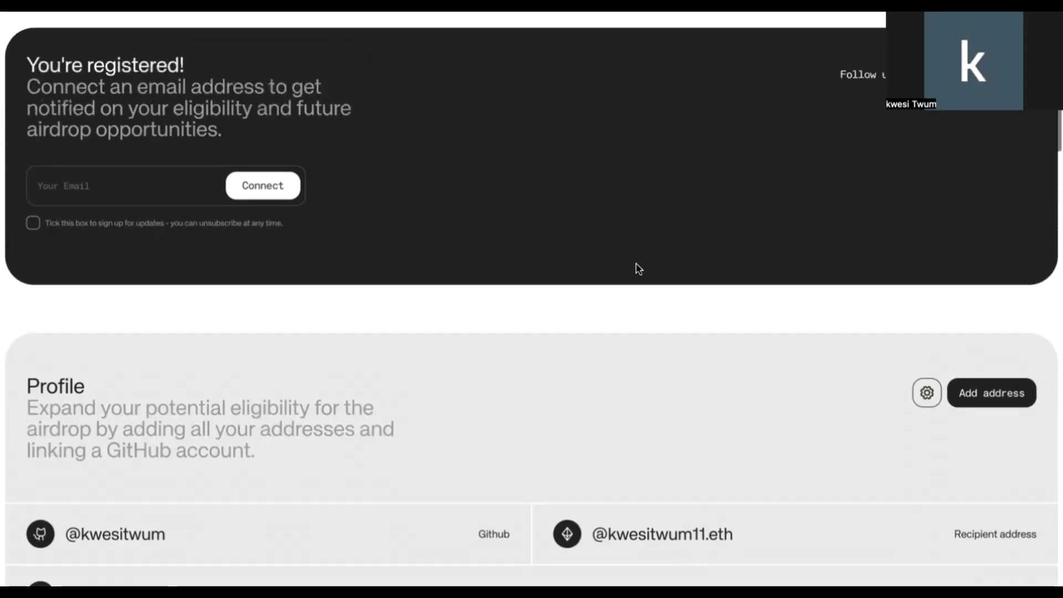
{"action": "scroll", "coordinate": [637, 269], "scroll_direction": "down", "scroll_amount": 1}
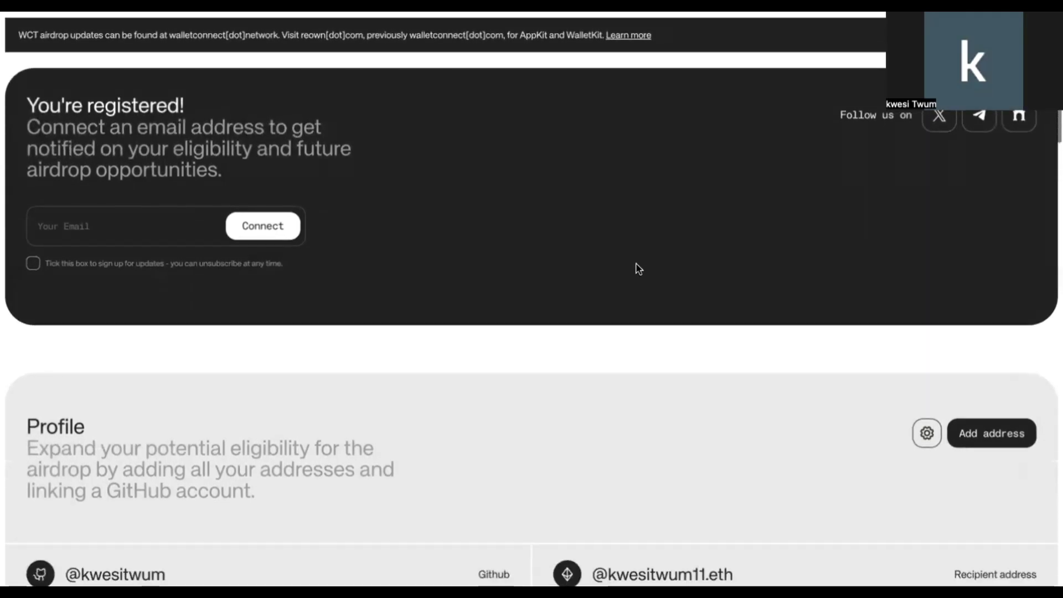
{"action": "scroll", "coordinate": [636, 266], "scroll_direction": "down", "scroll_amount": 3}
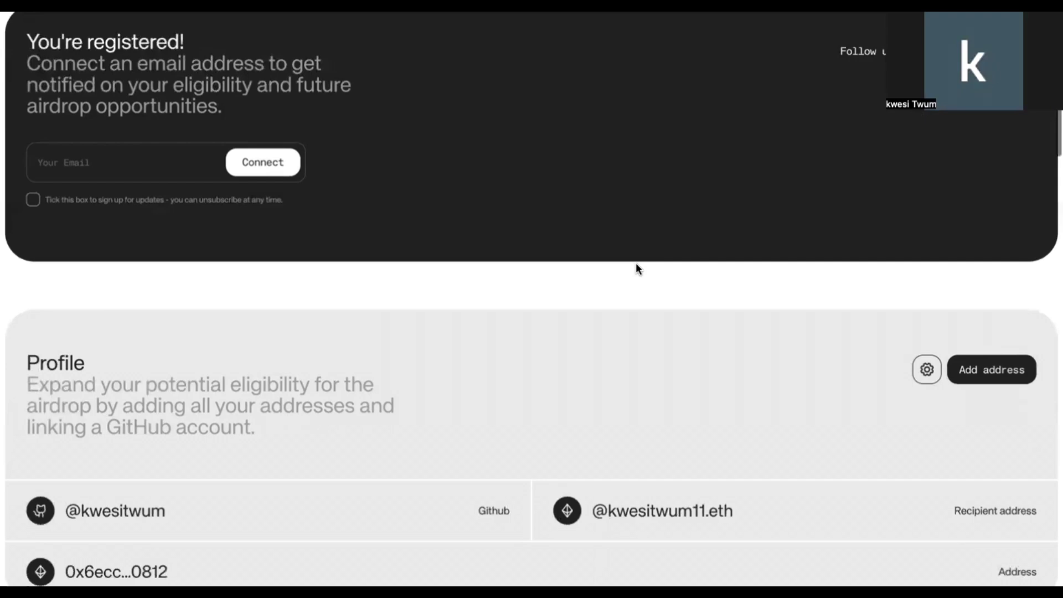
{"action": "scroll", "coordinate": [636, 269], "scroll_direction": "down", "scroll_amount": 2}
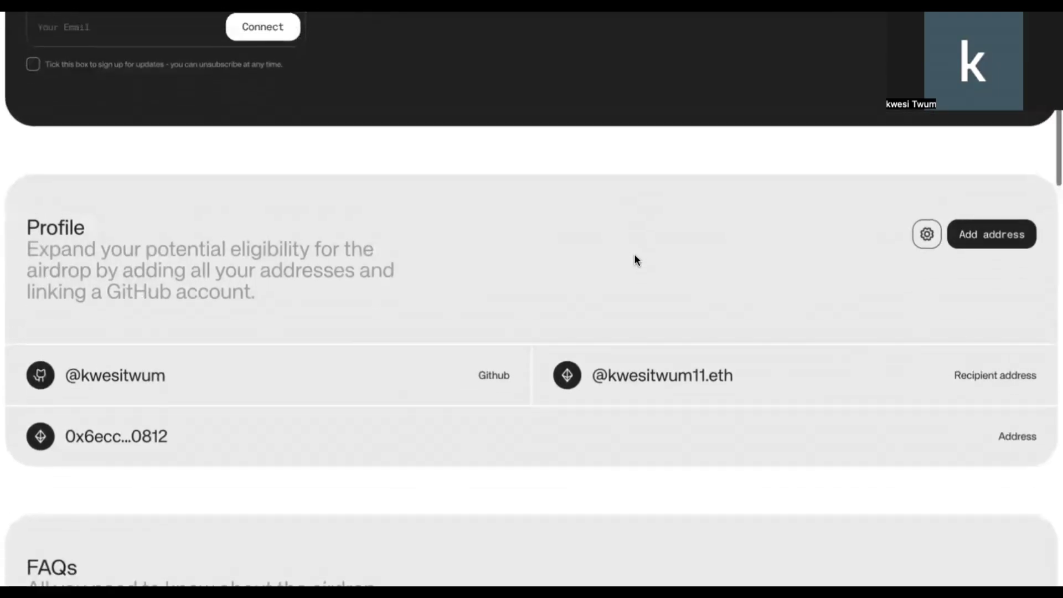
{"action": "scroll", "coordinate": [106, 393], "scroll_direction": "up", "scroll_amount": 1}
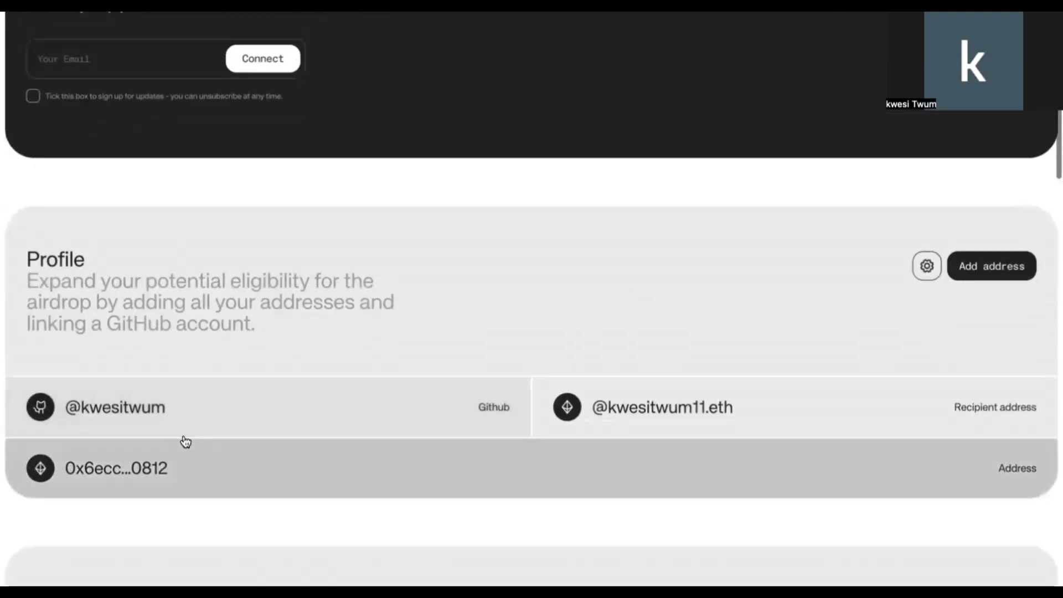
{"action": "scroll", "coordinate": [118, 412], "scroll_direction": "up", "scroll_amount": 1}
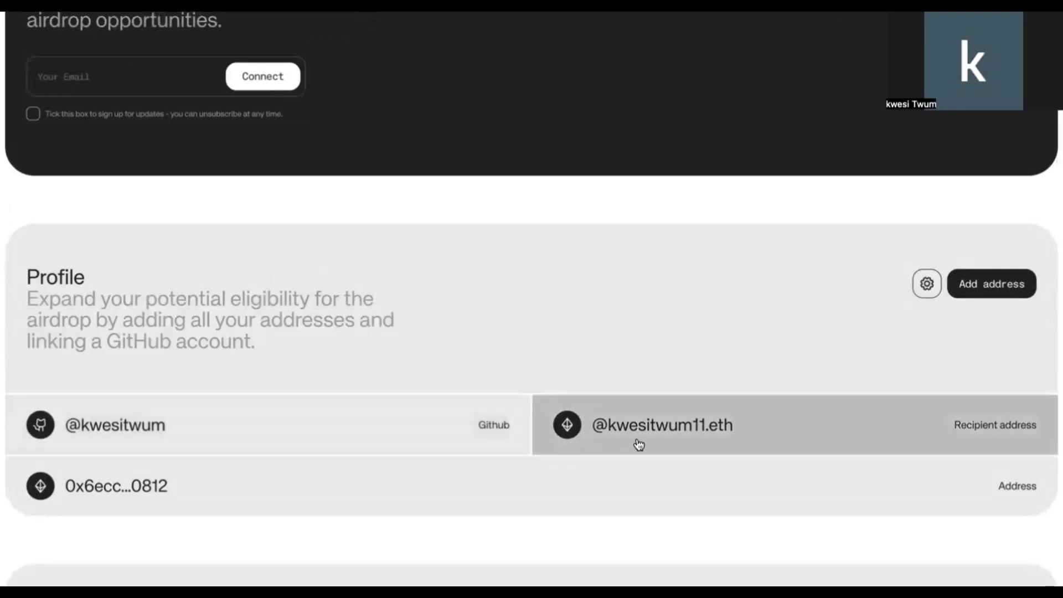
{"action": "scroll", "coordinate": [591, 332], "scroll_direction": "up", "scroll_amount": 1}
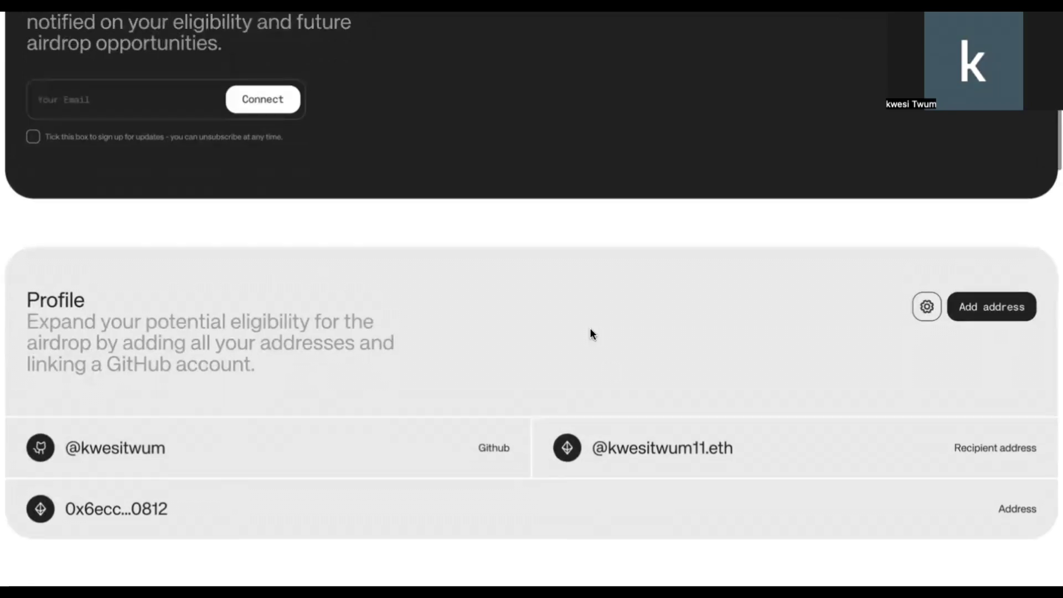
{"action": "scroll", "coordinate": [590, 332], "scroll_direction": "up", "scroll_amount": 1}
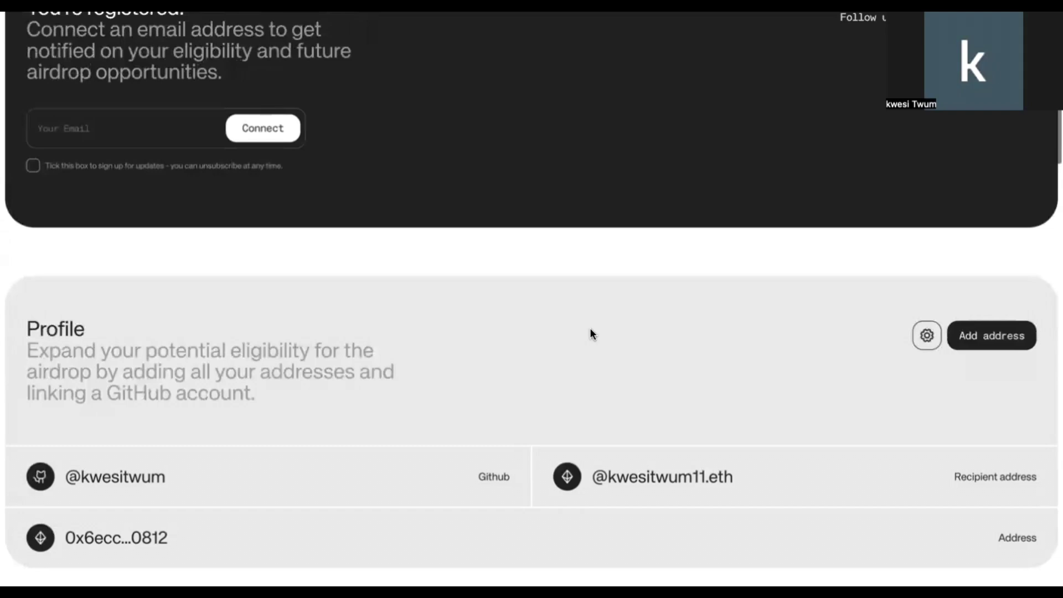
{"action": "scroll", "coordinate": [591, 332], "scroll_direction": "up", "scroll_amount": 1}
{"action": "scroll", "coordinate": [591, 332], "scroll_direction": "down", "scroll_amount": 2}
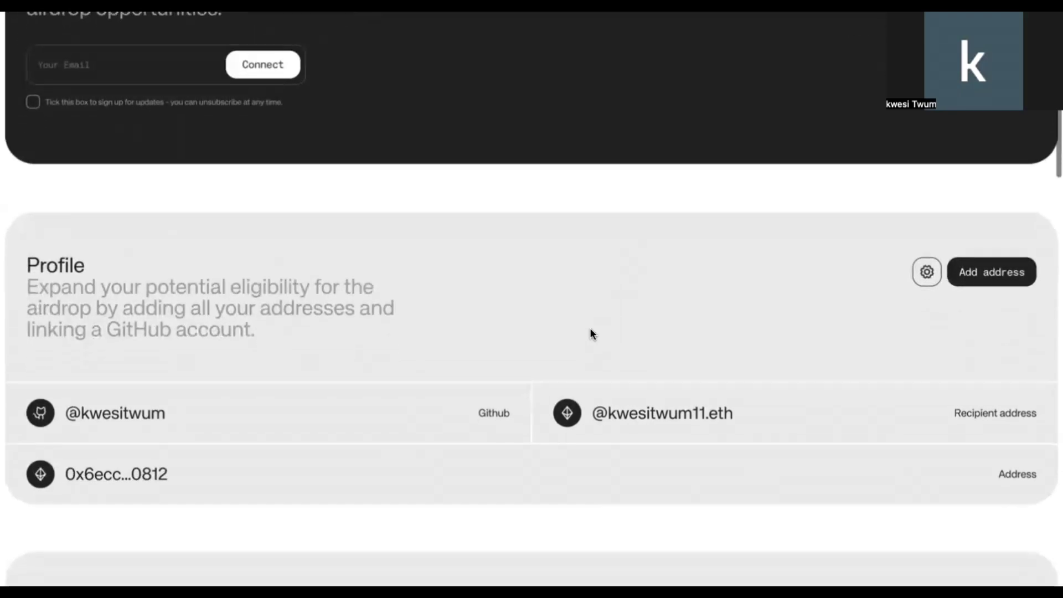
{"action": "scroll", "coordinate": [591, 332], "scroll_direction": "up", "scroll_amount": 1}
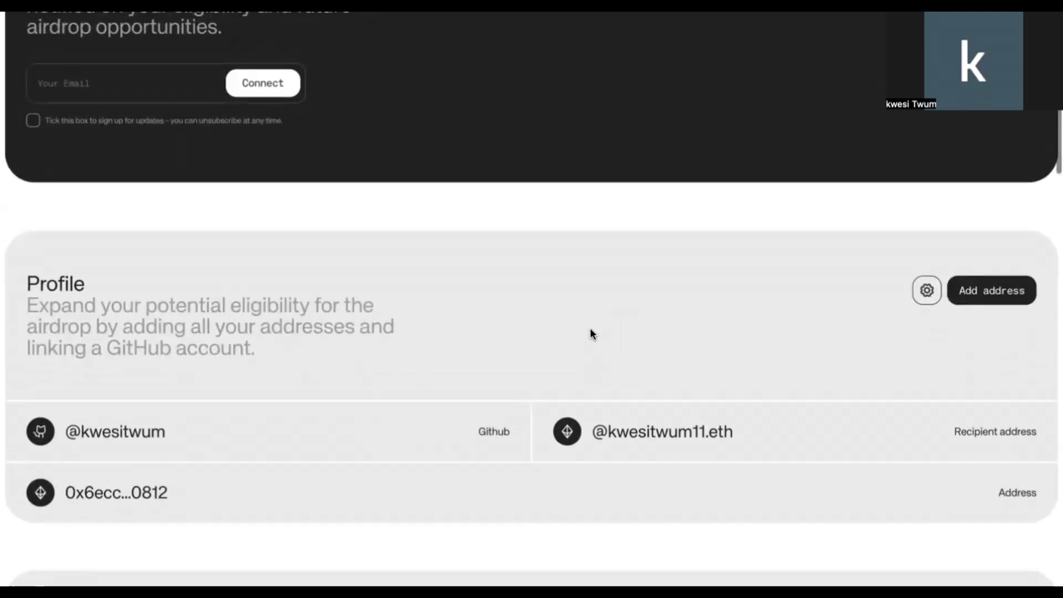
{"action": "scroll", "coordinate": [590, 328], "scroll_direction": "up", "scroll_amount": 2}
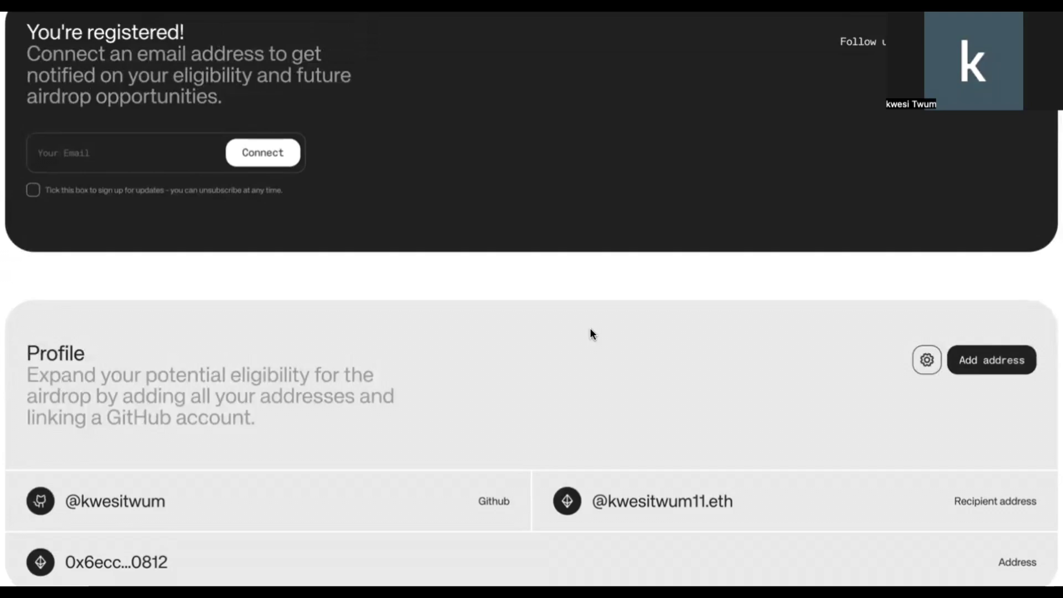
{"action": "scroll", "coordinate": [590, 328], "scroll_direction": "down", "scroll_amount": 2}
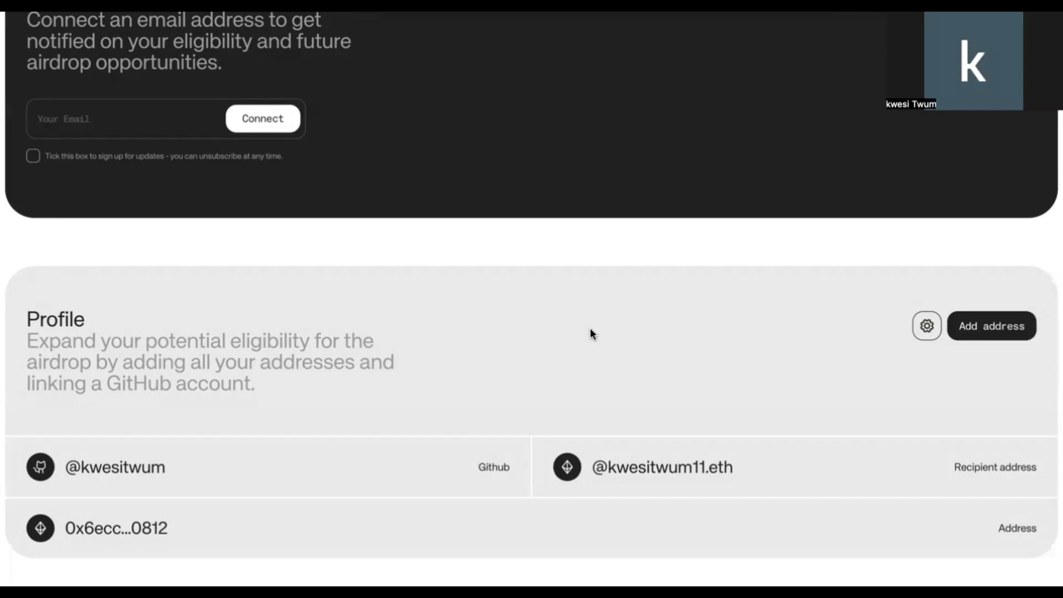
{"action": "scroll", "coordinate": [590, 332], "scroll_direction": "down", "scroll_amount": 1}
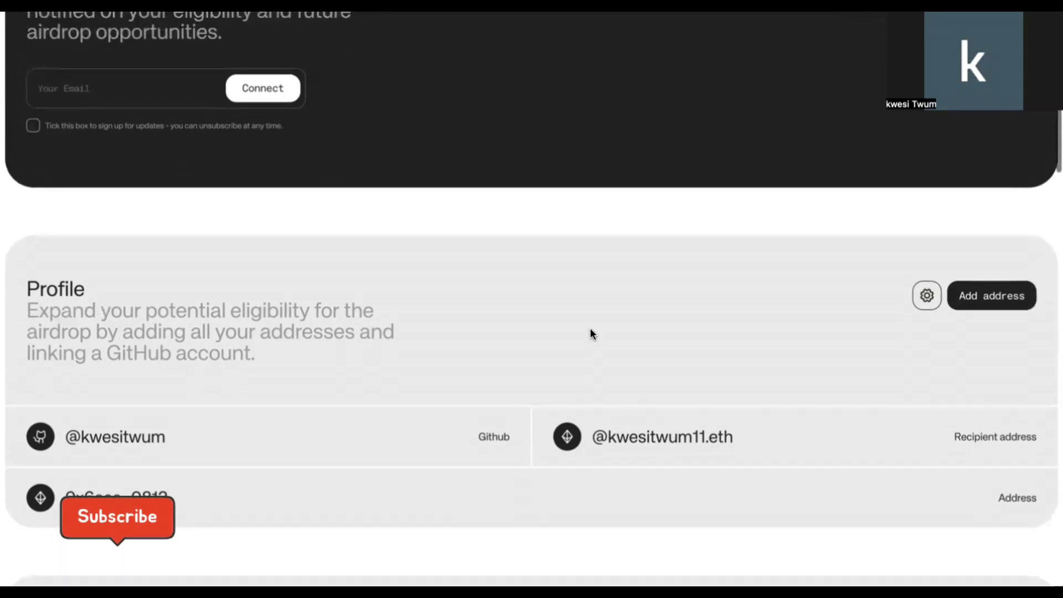
{"action": "left_click", "coordinate": [999, 301]}
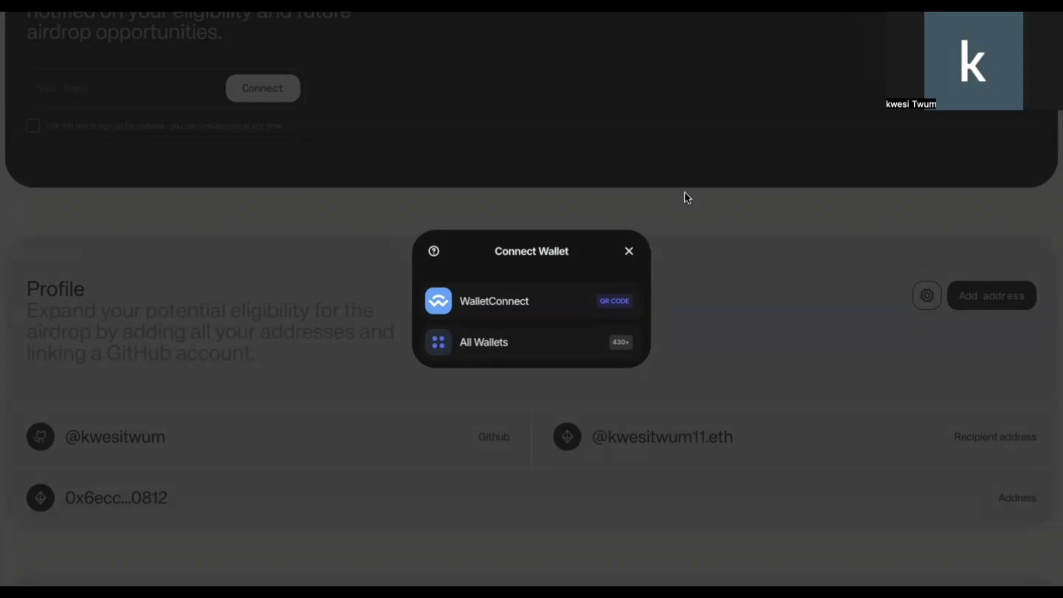
- Close the Connect Wallet dialog to return to the airdrop page
{"action": "left_click", "coordinate": [629, 251]}
{"action": "scroll", "coordinate": [606, 318], "scroll_direction": "down", "scroll_amount": 6}
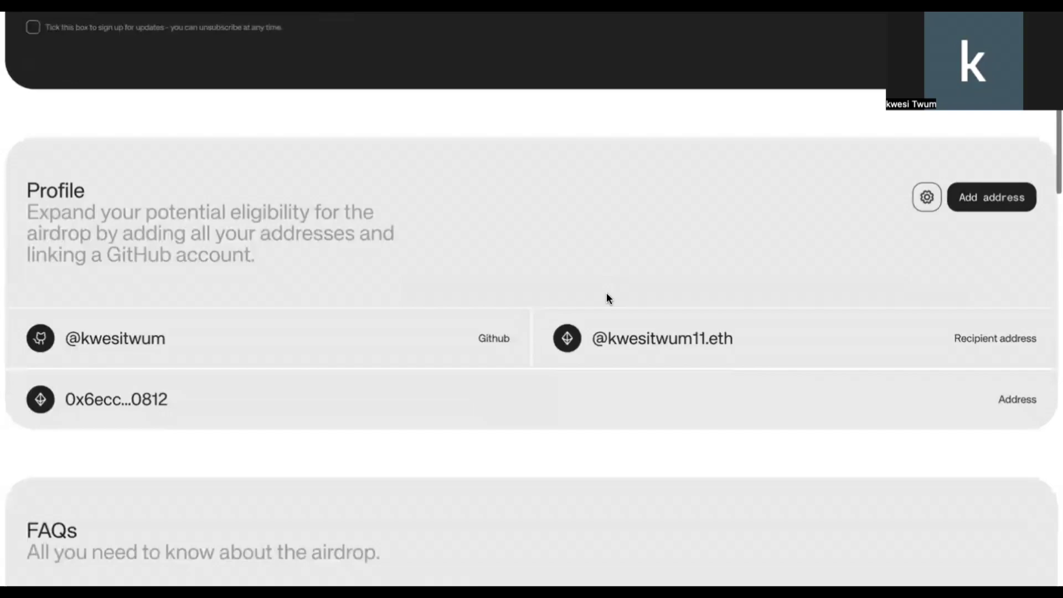
{"action": "scroll", "coordinate": [607, 297], "scroll_direction": "up", "scroll_amount": 5}
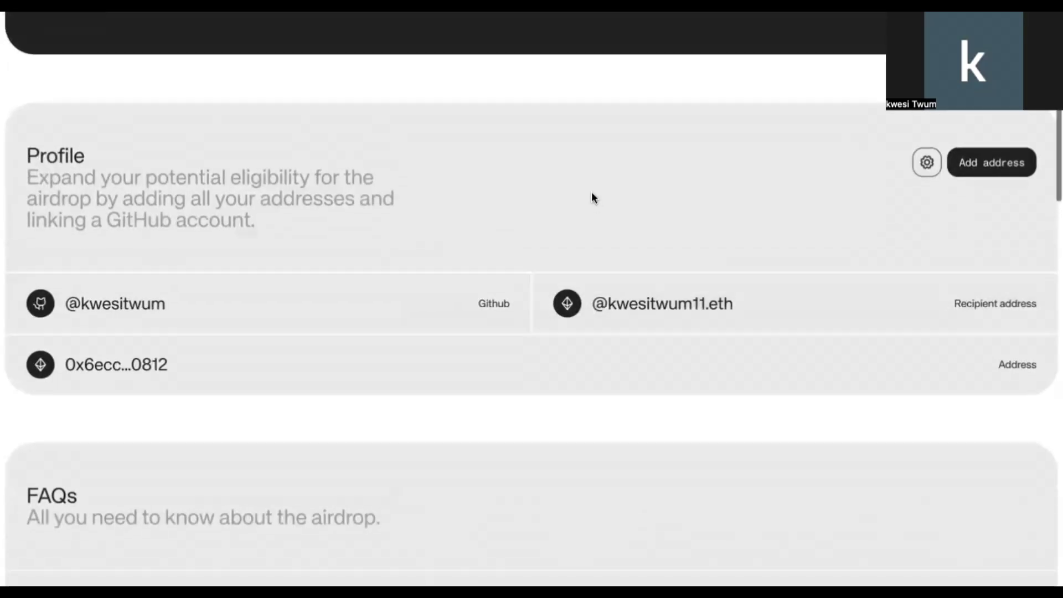
{"action": "scroll", "coordinate": [592, 197], "scroll_direction": "down", "scroll_amount": 1}
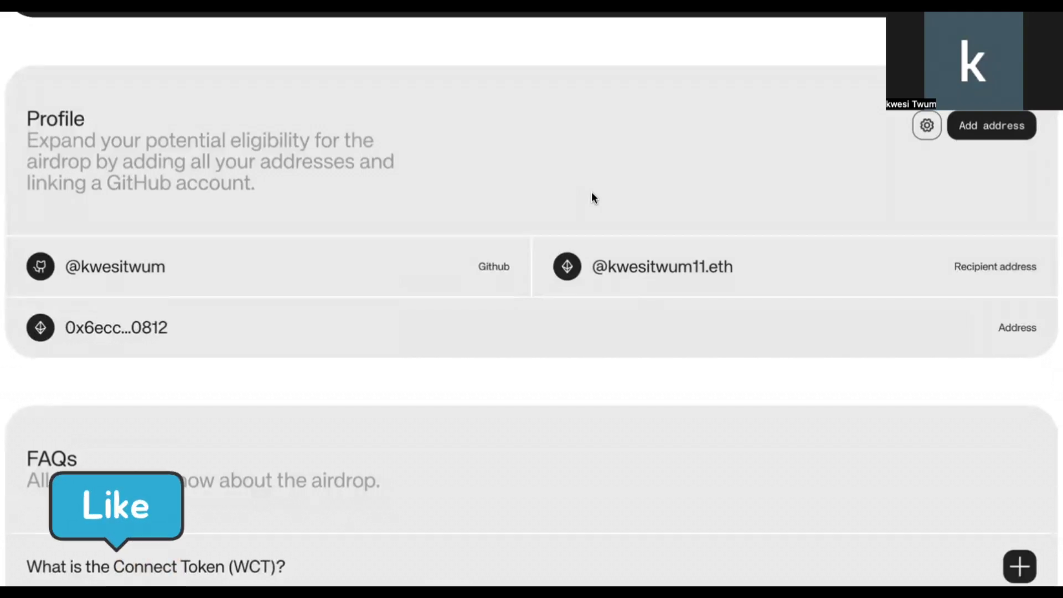
- Scroll through the airdrop FAQ questions below the Profile section
{"action": "scroll", "coordinate": [593, 197], "scroll_direction": "down", "scroll_amount": 1}
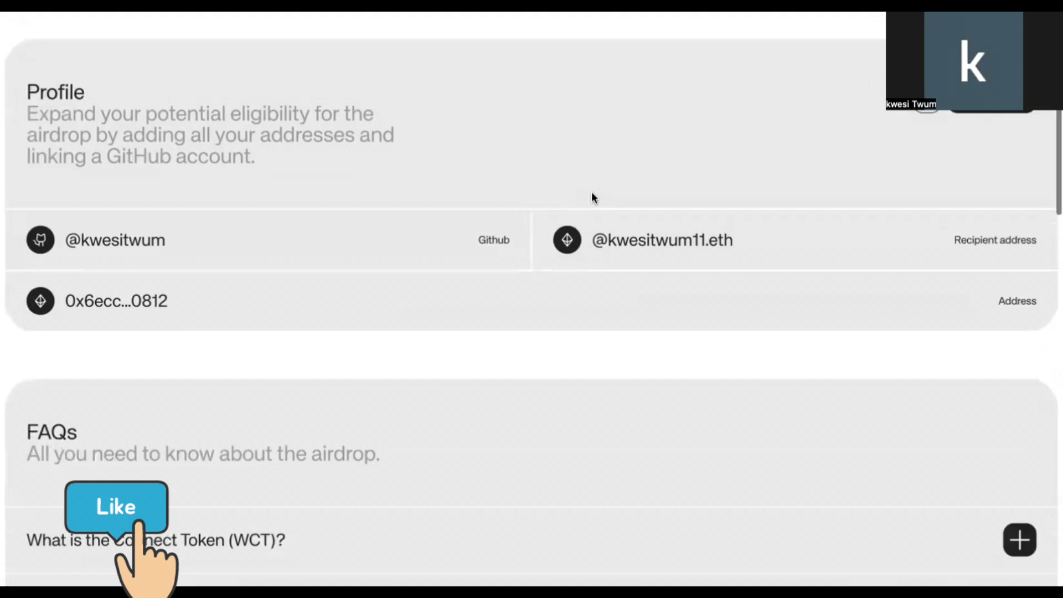
{"action": "scroll", "coordinate": [593, 198], "scroll_direction": "up", "scroll_amount": 5}
{"action": "scroll", "coordinate": [593, 197], "scroll_direction": "down", "scroll_amount": 3}
{"action": "scroll", "coordinate": [593, 198], "scroll_direction": "up", "scroll_amount": 2}
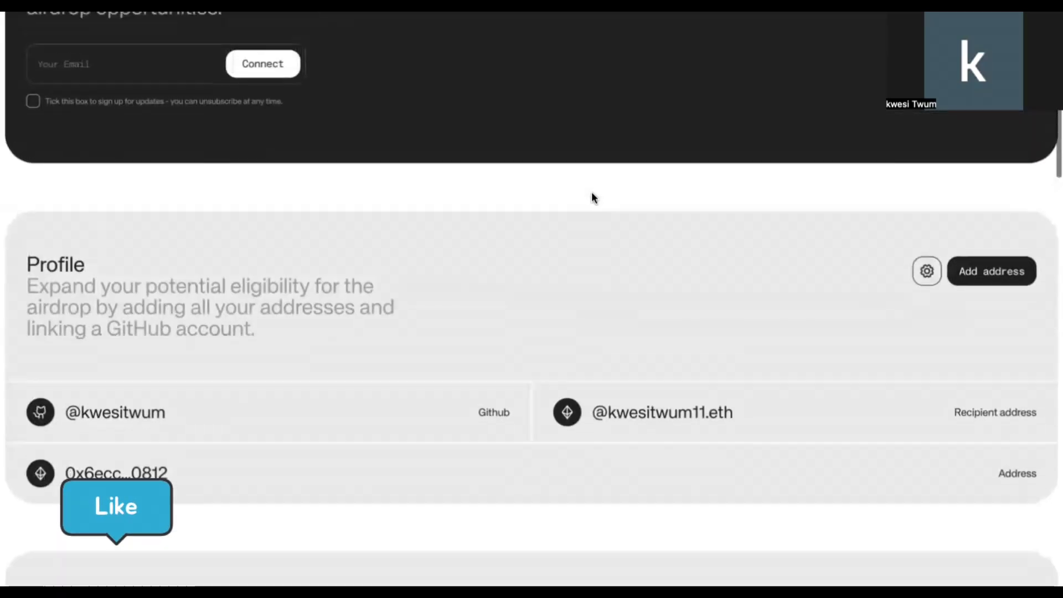
{"action": "scroll", "coordinate": [593, 198], "scroll_direction": "down", "scroll_amount": 3}
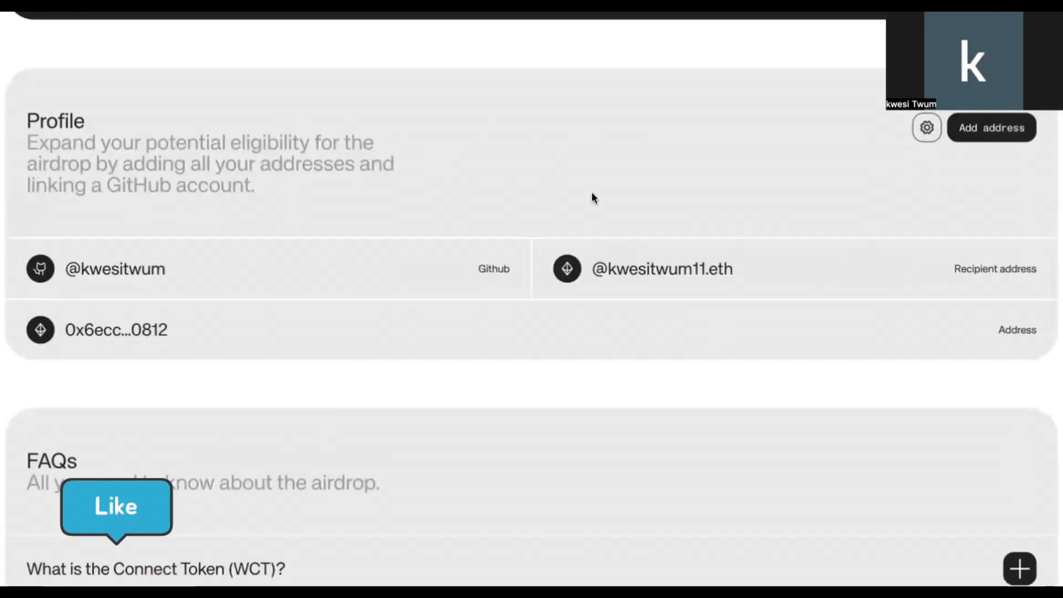
{"action": "scroll", "coordinate": [592, 197], "scroll_direction": "down", "scroll_amount": 3}
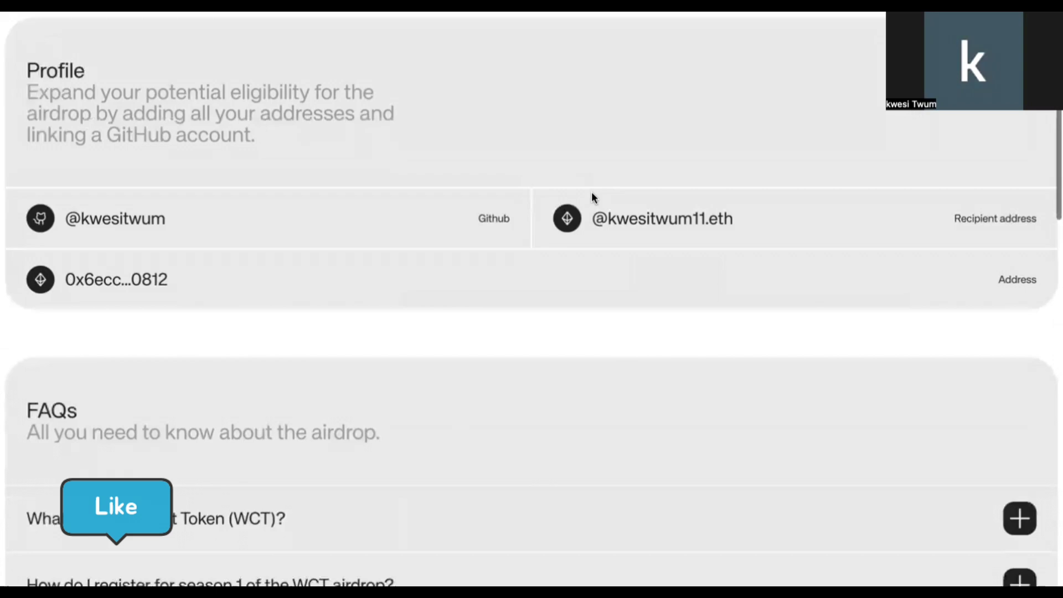
{"action": "scroll", "coordinate": [591, 197], "scroll_direction": "down", "scroll_amount": 3}
{"action": "scroll", "coordinate": [591, 198], "scroll_direction": "down", "scroll_amount": 1}
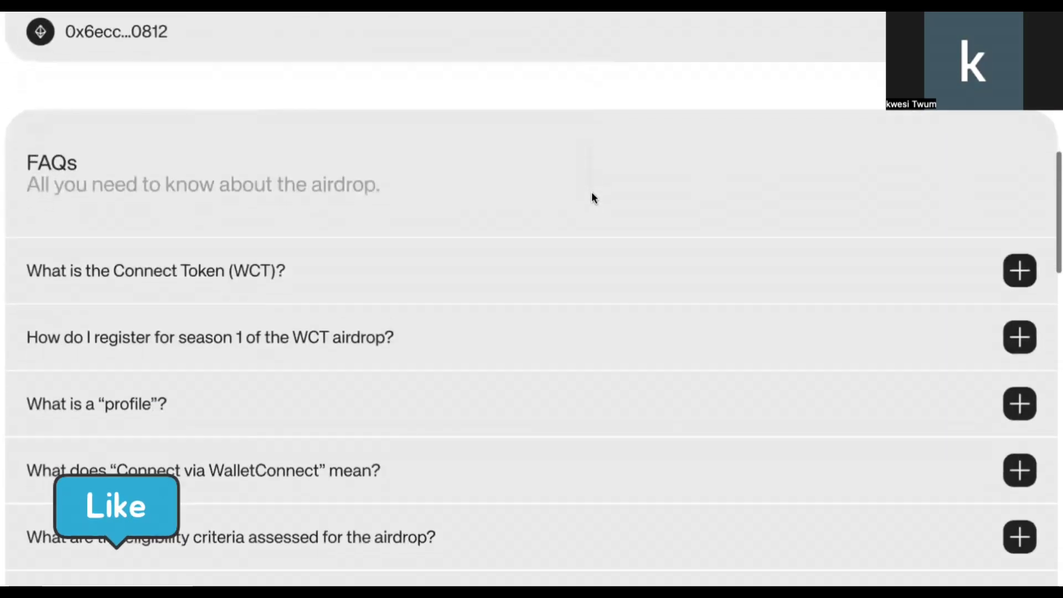
{"action": "scroll", "coordinate": [591, 197], "scroll_direction": "up", "scroll_amount": 1}
{"action": "scroll", "coordinate": [591, 193], "scroll_direction": "up", "scroll_amount": 6}
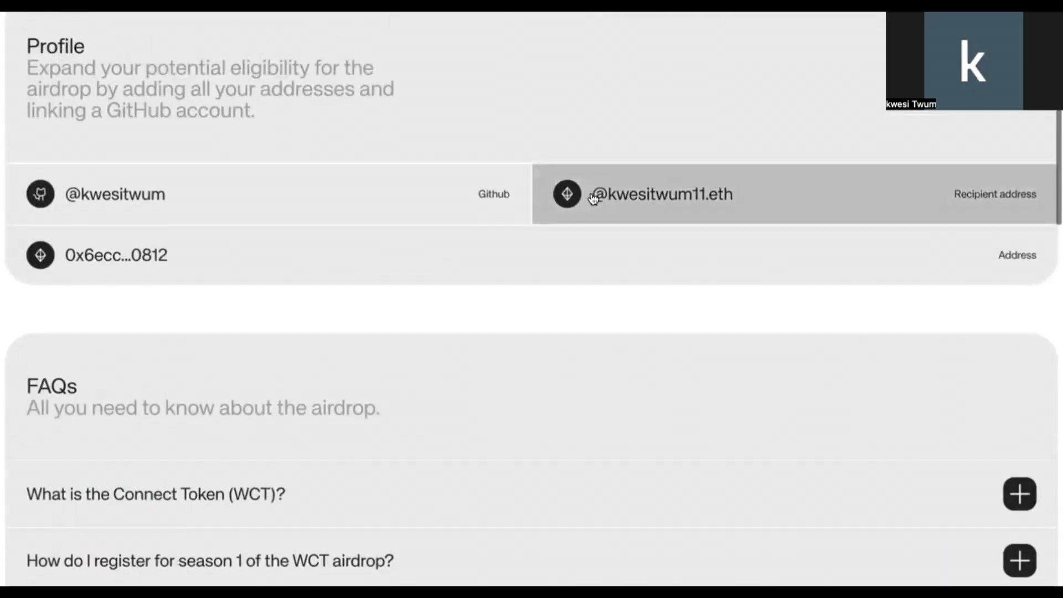
{"action": "scroll", "coordinate": [510, 213], "scroll_direction": "down", "scroll_amount": 6}
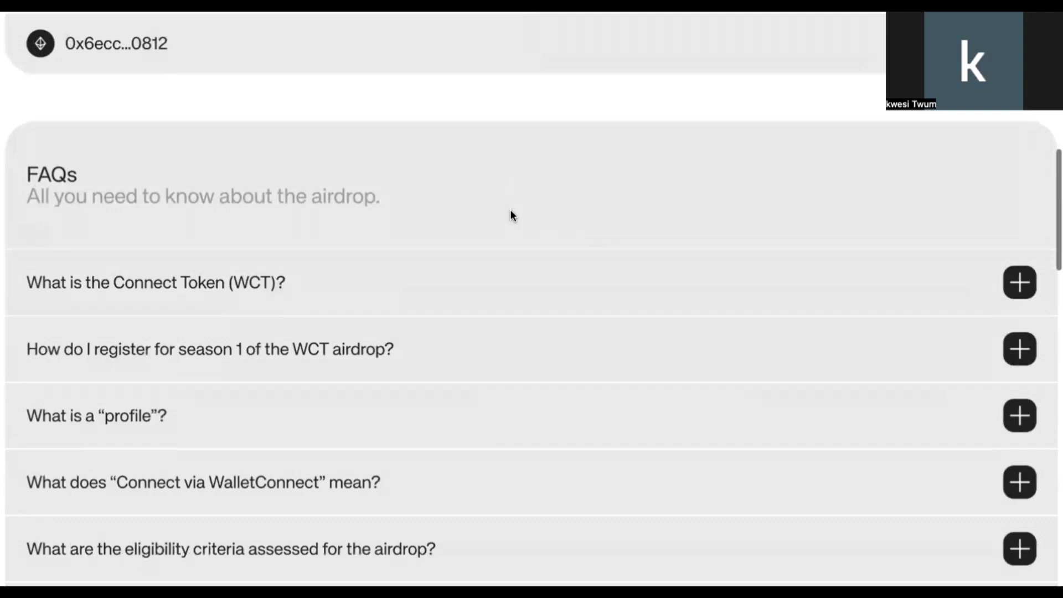
{"action": "scroll", "coordinate": [510, 210], "scroll_direction": "down", "scroll_amount": 1}
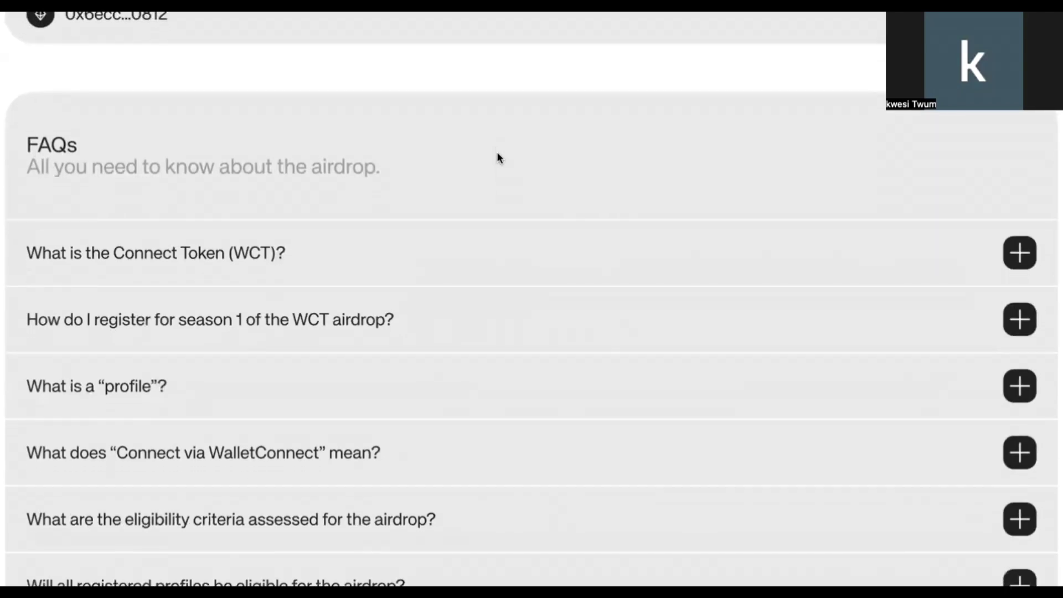
{"action": "scroll", "coordinate": [497, 157], "scroll_direction": "down", "scroll_amount": 1}
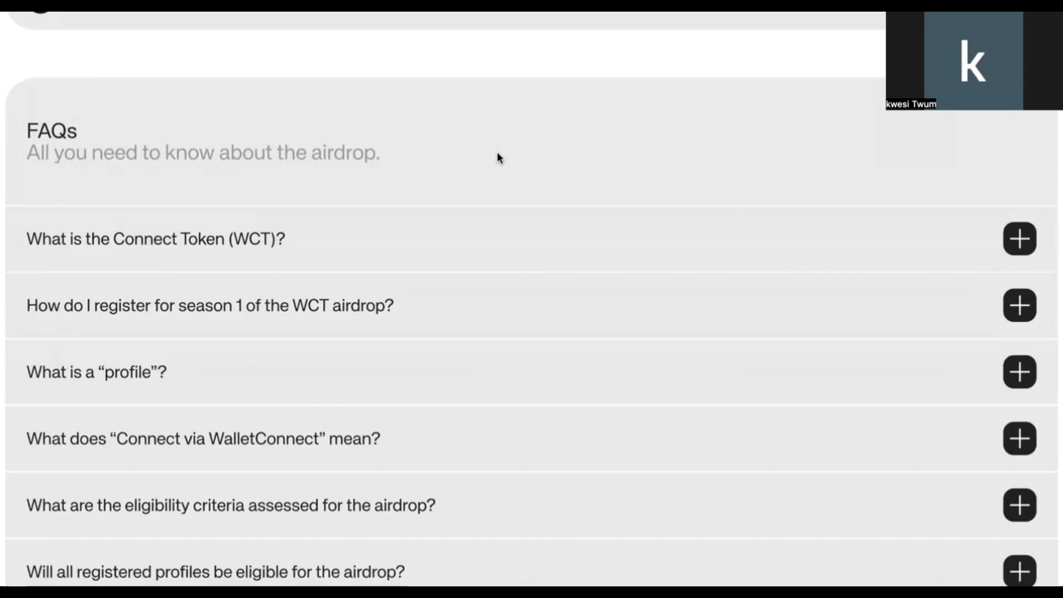
{"action": "scroll", "coordinate": [497, 157], "scroll_direction": "down", "scroll_amount": 3}
{"action": "scroll", "coordinate": [498, 157], "scroll_direction": "down", "scroll_amount": 1}
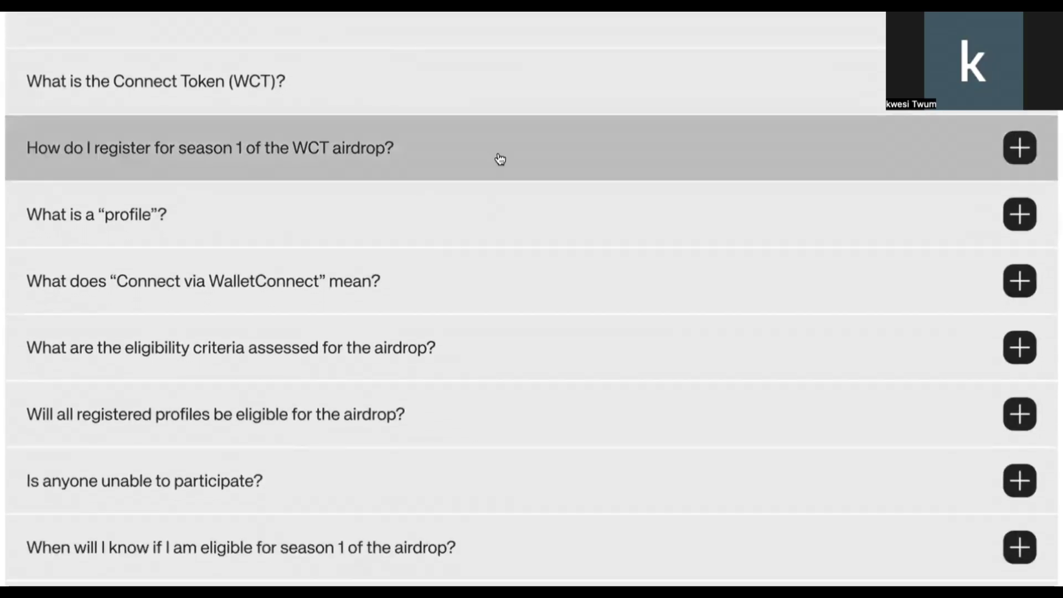
{"action": "scroll", "coordinate": [498, 158], "scroll_direction": "down", "scroll_amount": 2}
{"action": "scroll", "coordinate": [500, 159], "scroll_direction": "down", "scroll_amount": 1}
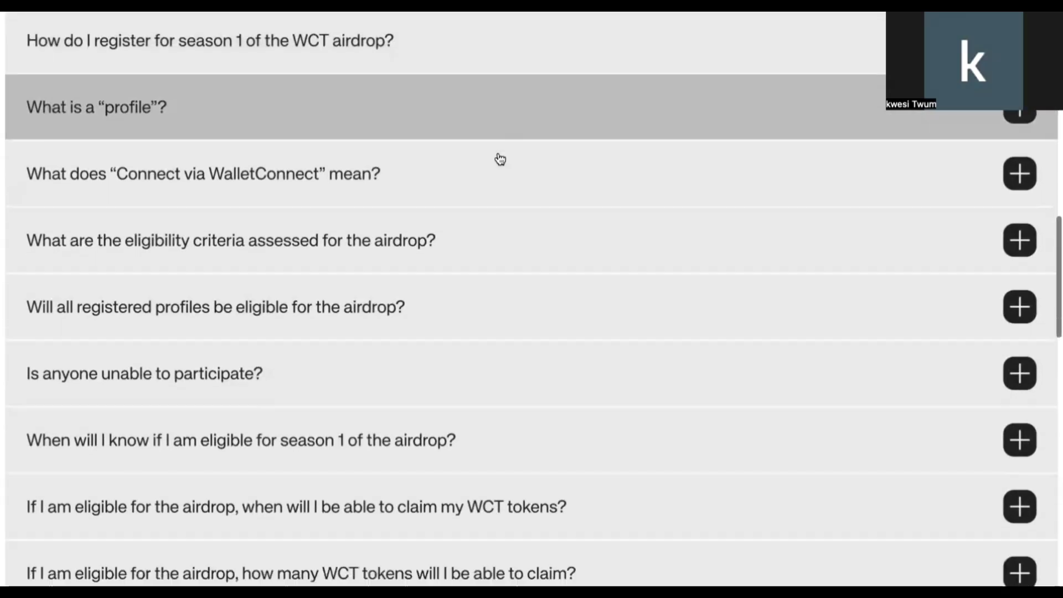
{"action": "scroll", "coordinate": [500, 159], "scroll_direction": "up", "scroll_amount": 4}
{"action": "scroll", "coordinate": [500, 159], "scroll_direction": "down", "scroll_amount": 2}
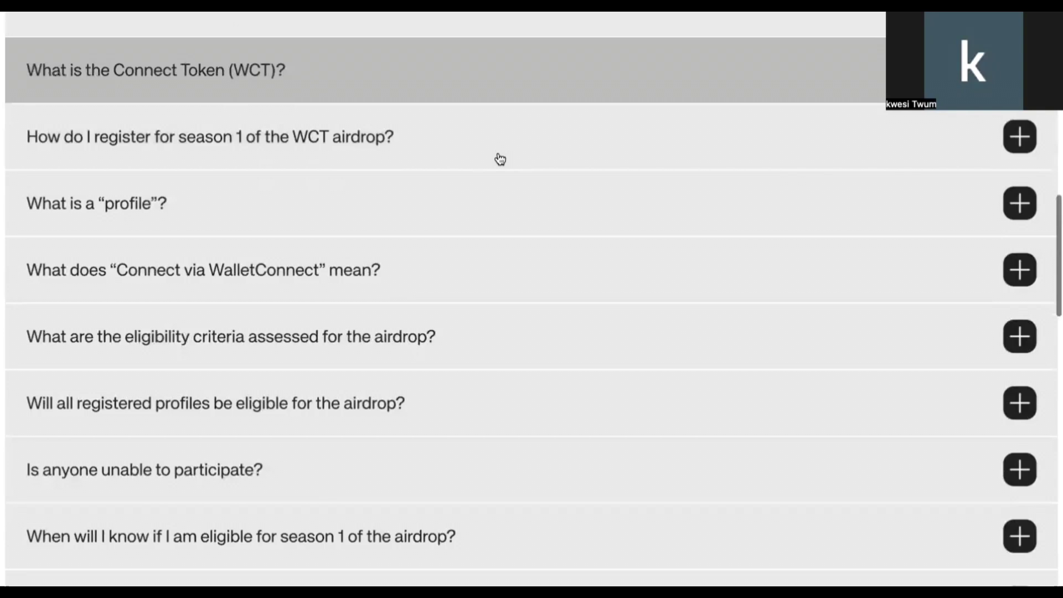
{"action": "scroll", "coordinate": [500, 159], "scroll_direction": "down", "scroll_amount": 1}
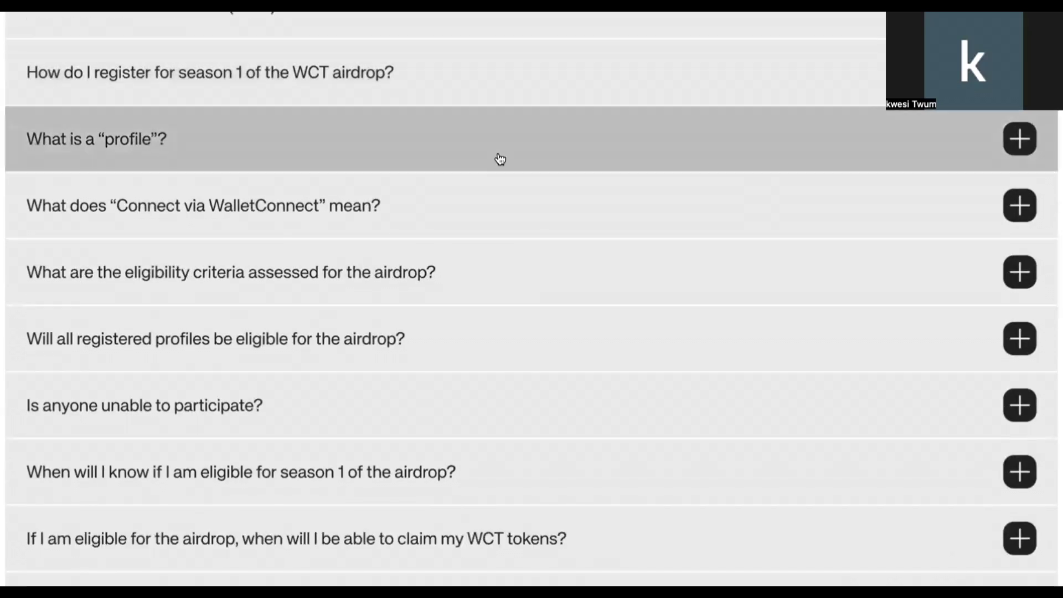
{"action": "scroll", "coordinate": [499, 159], "scroll_direction": "down", "scroll_amount": 1}
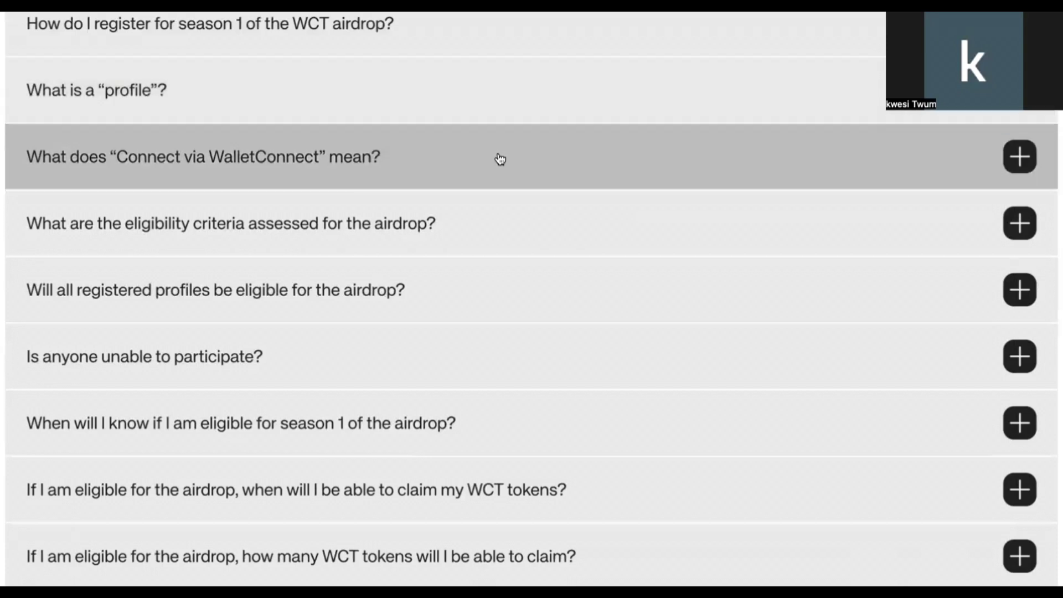
{"action": "scroll", "coordinate": [499, 159], "scroll_direction": "down", "scroll_amount": 1}
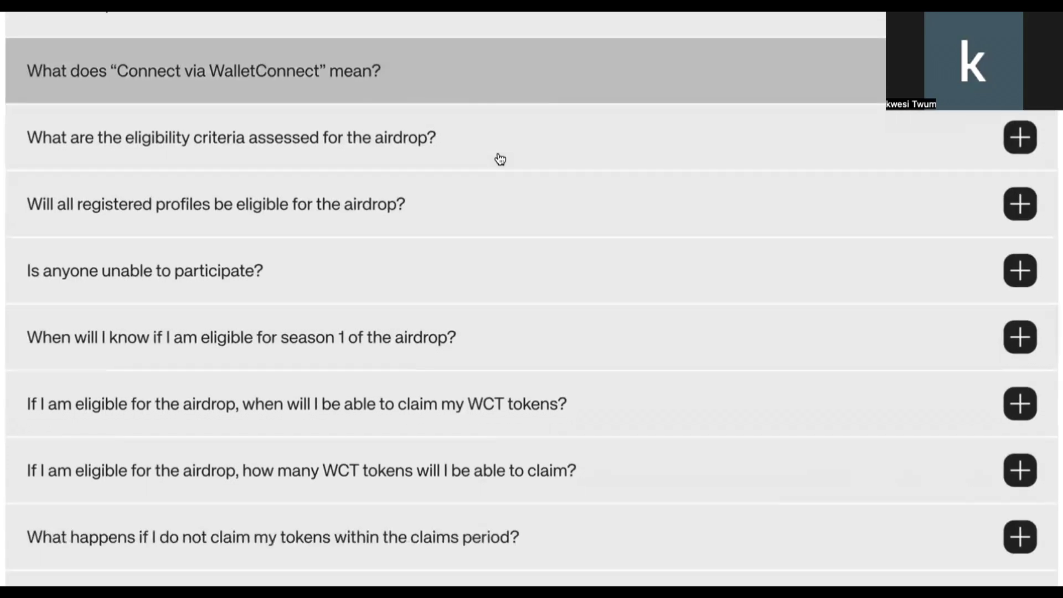
{"action": "scroll", "coordinate": [500, 158], "scroll_direction": "down", "scroll_amount": 2}
{"action": "scroll", "coordinate": [500, 159], "scroll_direction": "up", "scroll_amount": 5}
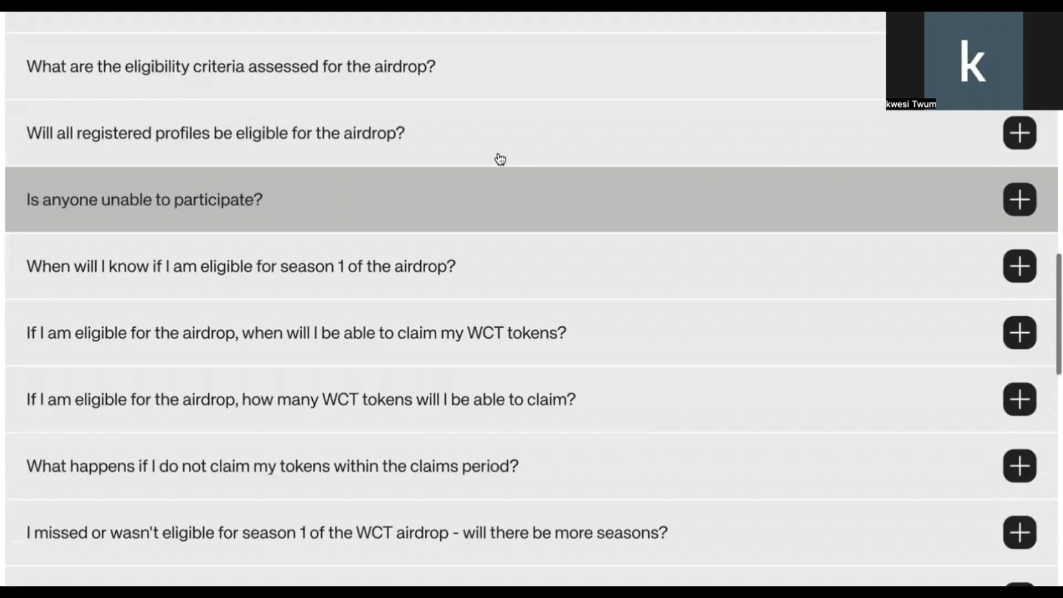
{"action": "scroll", "coordinate": [498, 157], "scroll_direction": "up", "scroll_amount": 10}
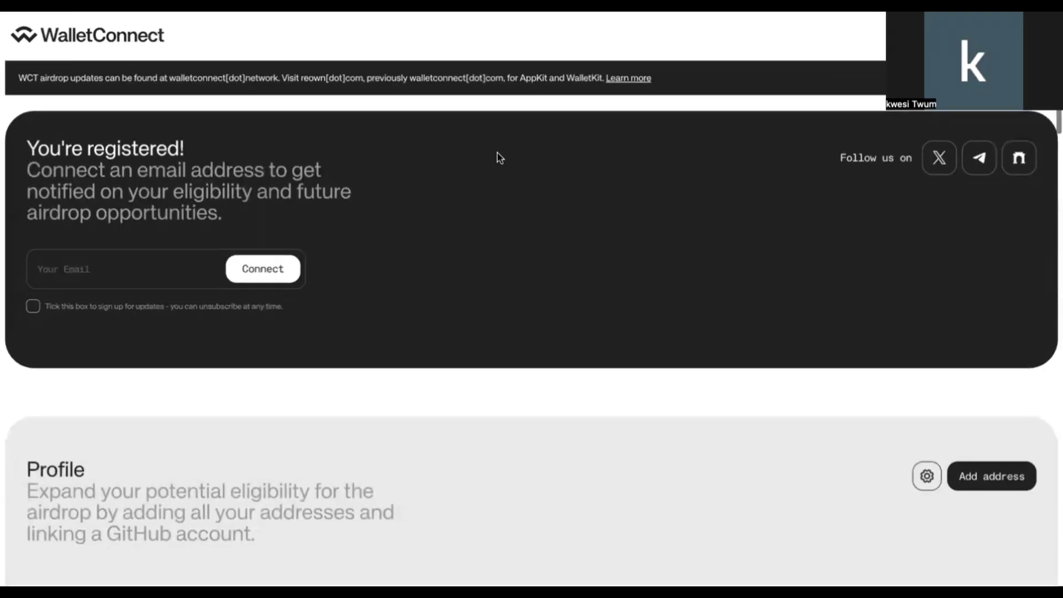
- Scroll to the FAQ answers on eligibility, claiming and the 50,000,000 WCT season-1 allocation
{"action": "scroll", "coordinate": [497, 153], "scroll_direction": "down", "scroll_amount": 10}
{"action": "scroll", "coordinate": [497, 153], "scroll_direction": "down", "scroll_amount": 8}
{"action": "scroll", "coordinate": [497, 153], "scroll_direction": "up", "scroll_amount": 2}
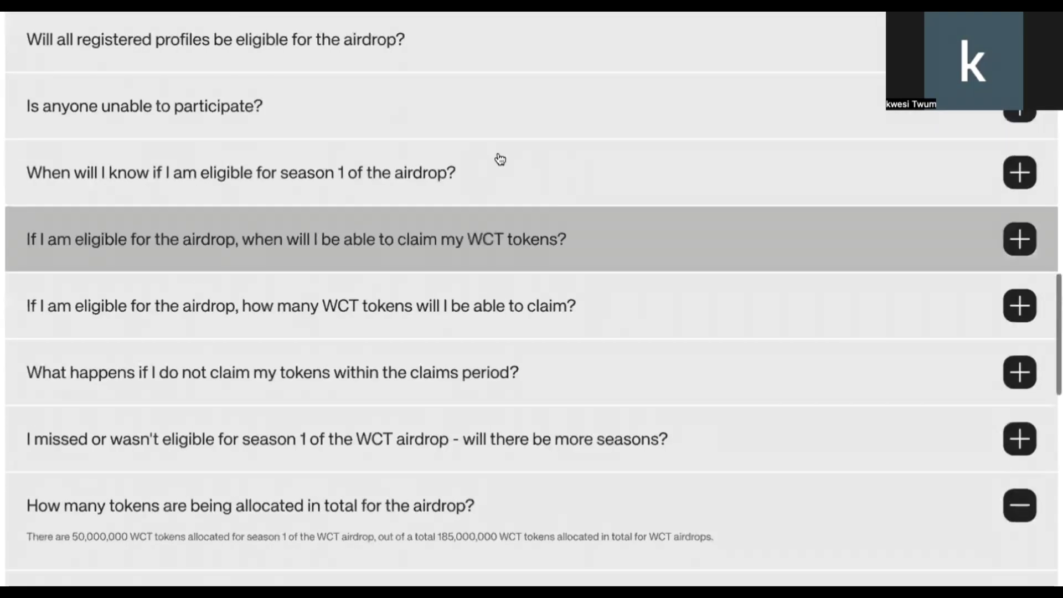
{"action": "scroll", "coordinate": [498, 157], "scroll_direction": "up", "scroll_amount": 2}
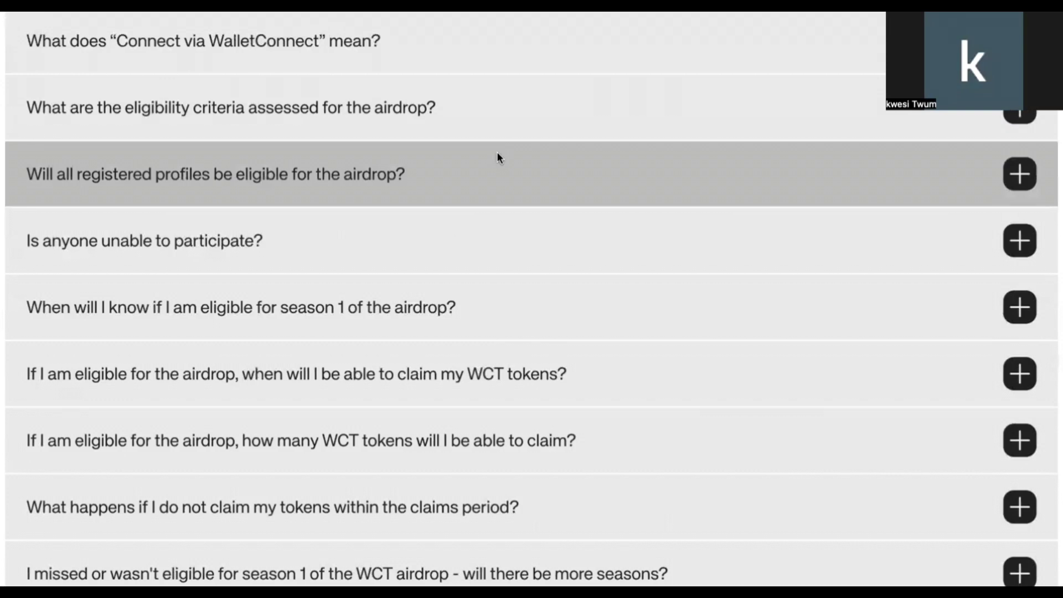
{"action": "scroll", "coordinate": [497, 153], "scroll_direction": "down", "scroll_amount": 1}
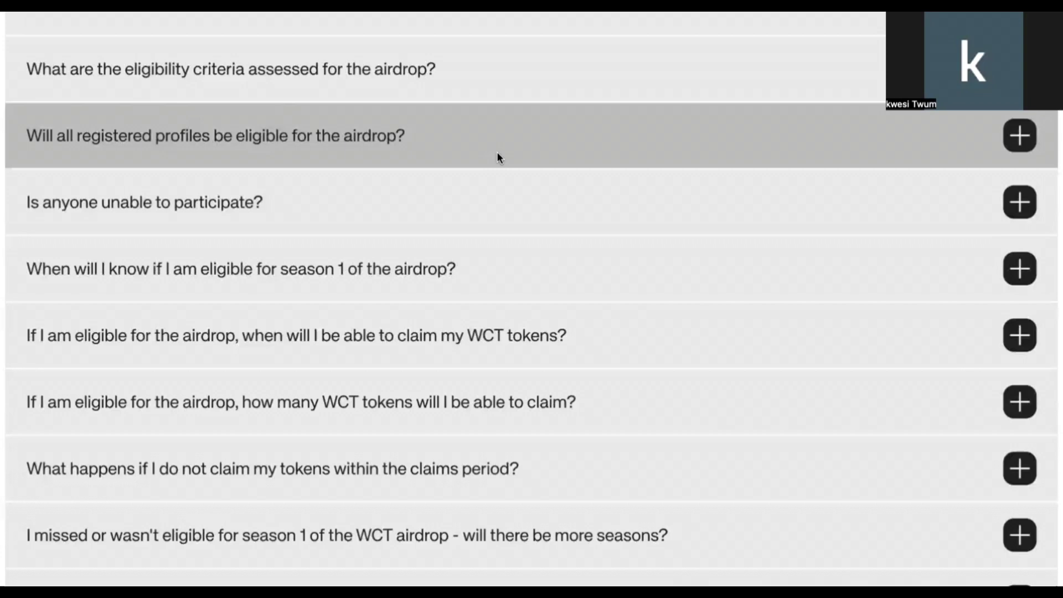
{"action": "scroll", "coordinate": [497, 154], "scroll_direction": "down", "scroll_amount": 1}
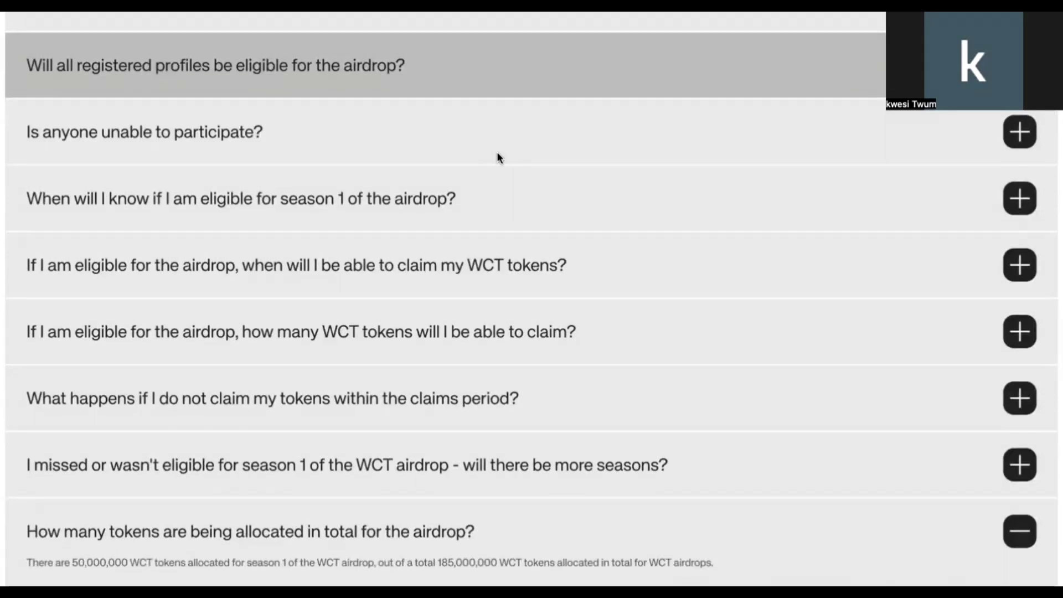
{"action": "scroll", "coordinate": [497, 154], "scroll_direction": "up", "scroll_amount": 1}
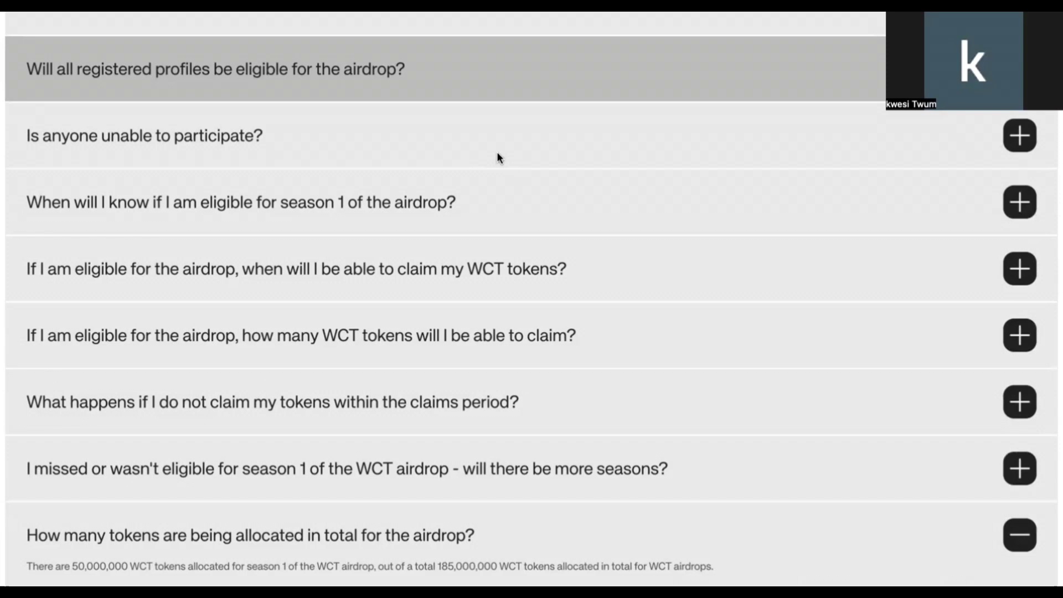
{"action": "scroll", "coordinate": [498, 158], "scroll_direction": "up", "scroll_amount": 1}
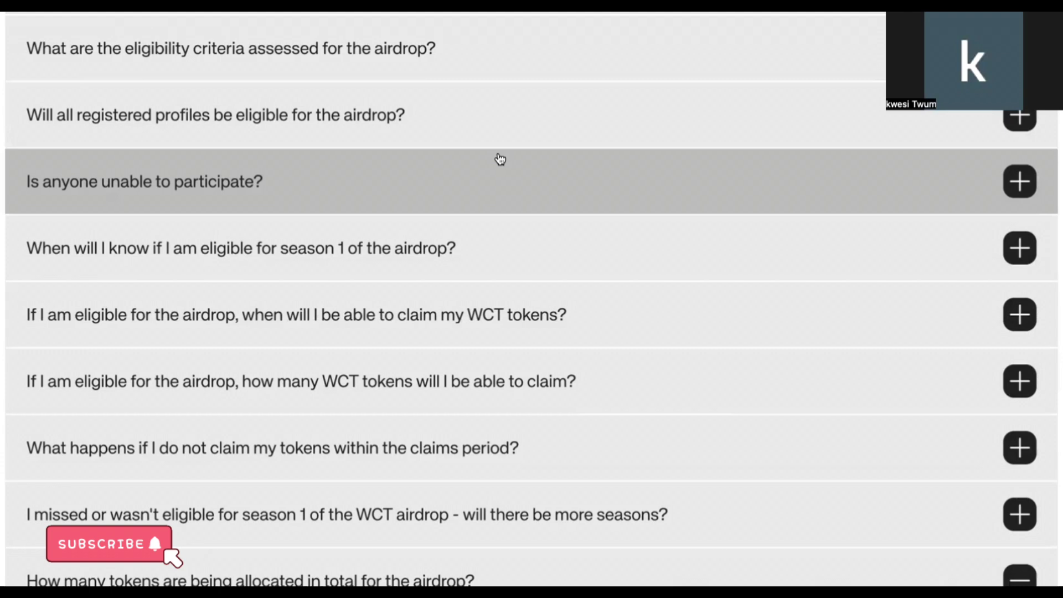
{"action": "scroll", "coordinate": [500, 160], "scroll_direction": "down", "scroll_amount": 1}
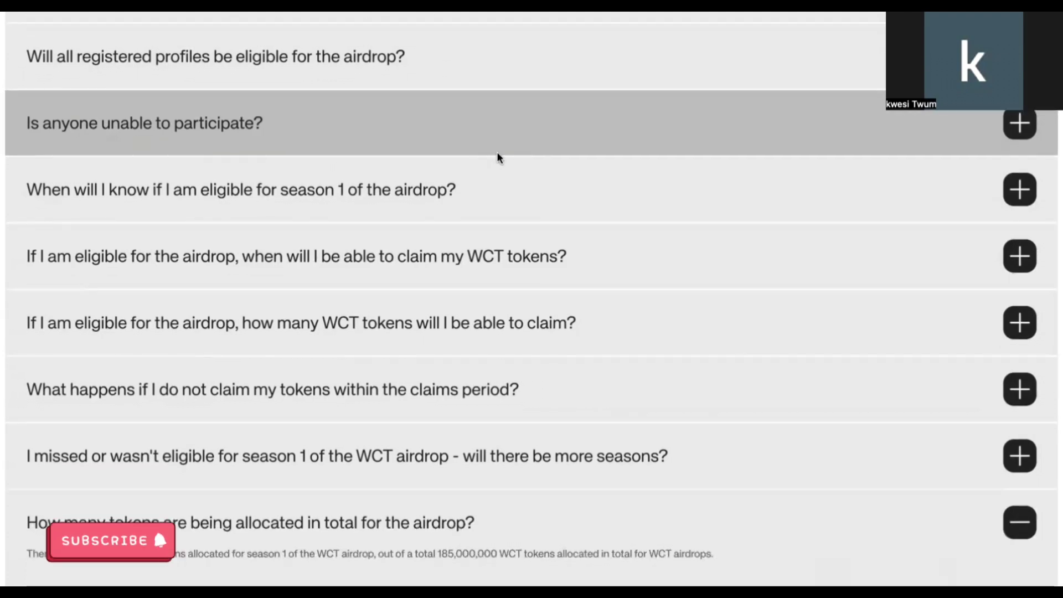
{"action": "scroll", "coordinate": [497, 155], "scroll_direction": "down", "scroll_amount": 1}
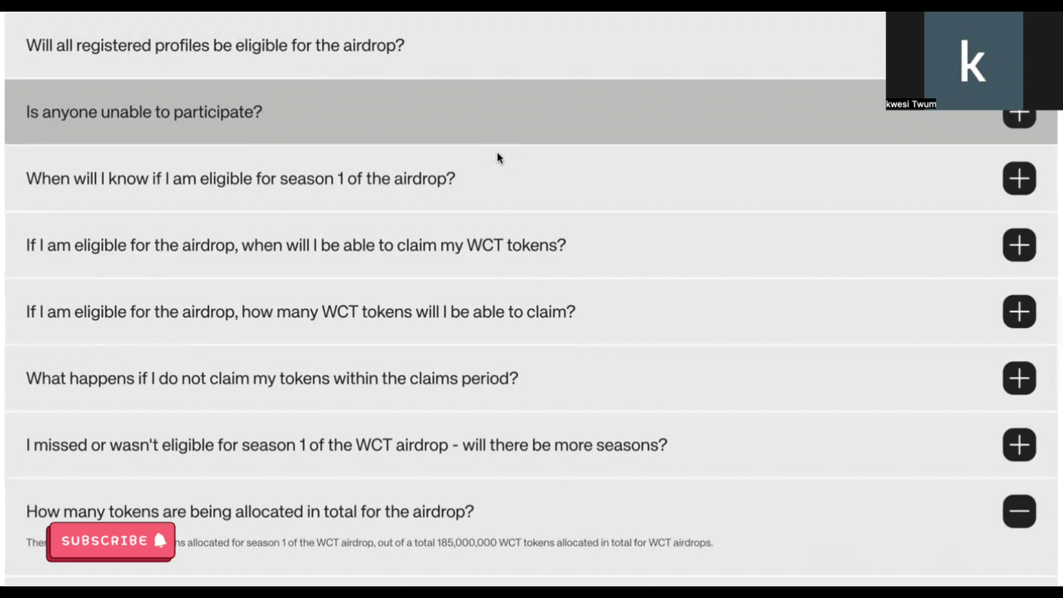
{"action": "scroll", "coordinate": [498, 158], "scroll_direction": "down", "scroll_amount": 1}
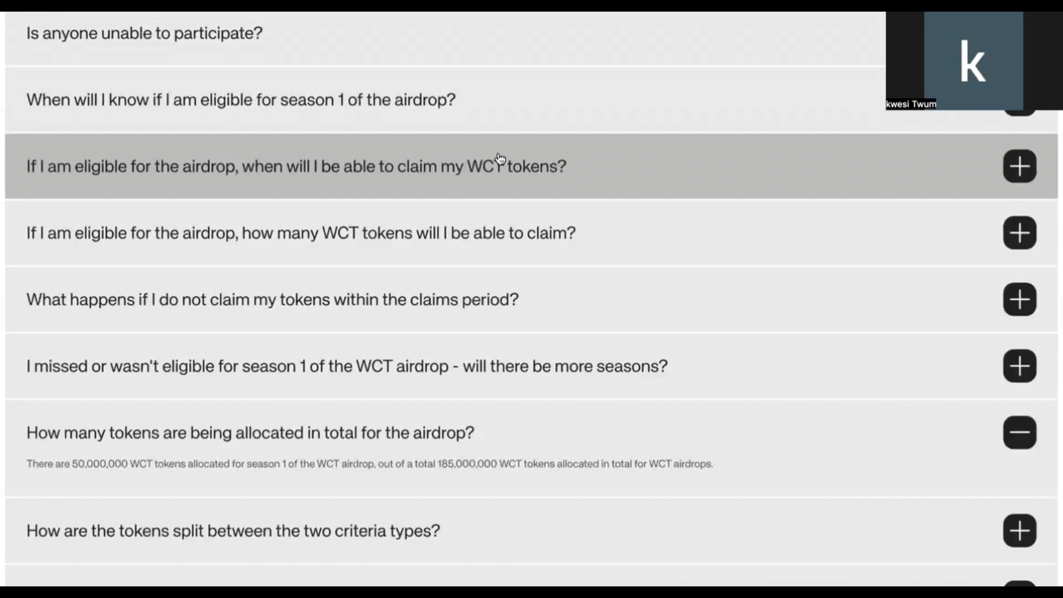
- Scroll to the end of the FAQs, then back up to 'What is the Connect Token (WCT)?'
{"action": "scroll", "coordinate": [499, 159], "scroll_direction": "down", "scroll_amount": 4}
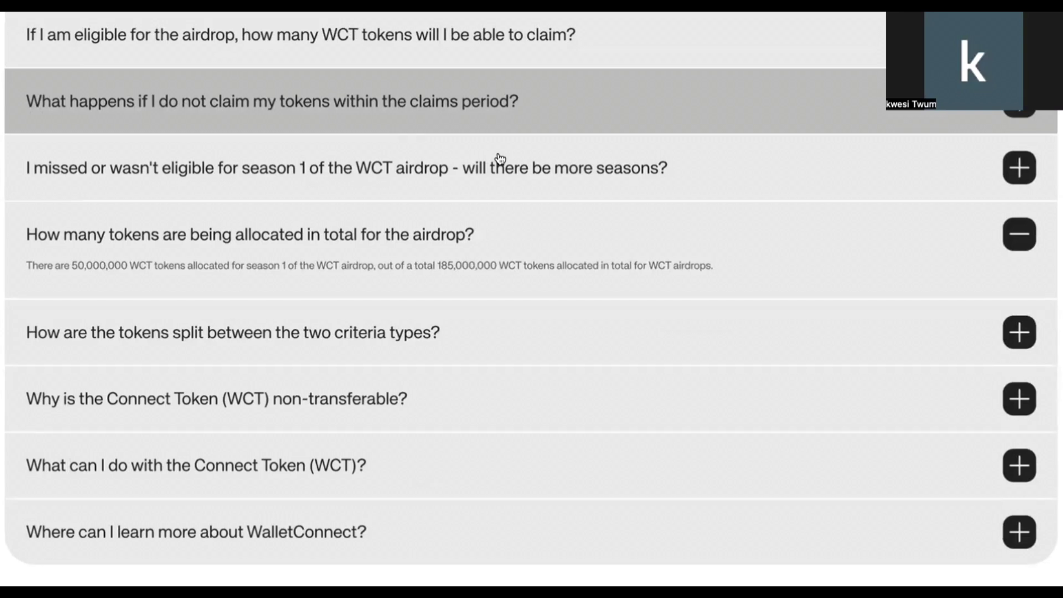
{"action": "scroll", "coordinate": [500, 159], "scroll_direction": "up", "scroll_amount": 1}
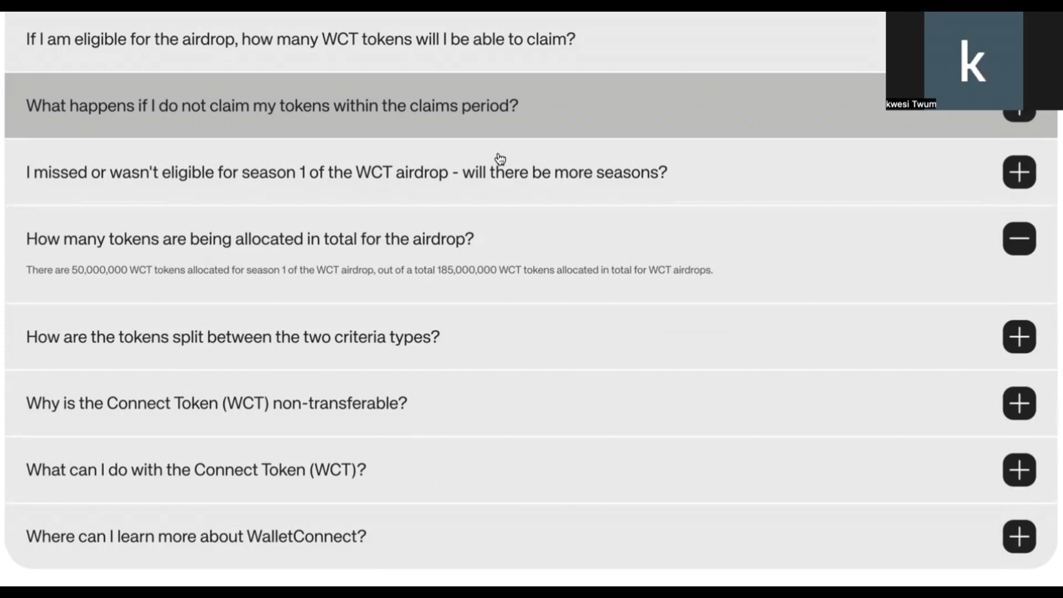
{"action": "scroll", "coordinate": [500, 158], "scroll_direction": "down", "scroll_amount": 3}
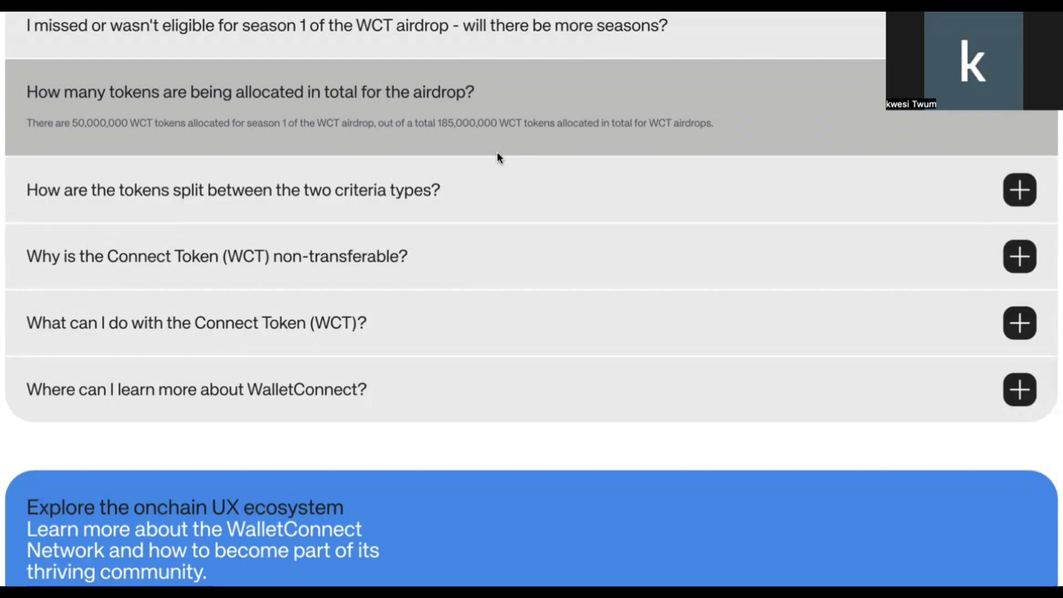
{"action": "scroll", "coordinate": [498, 158], "scroll_direction": "down", "scroll_amount": 2}
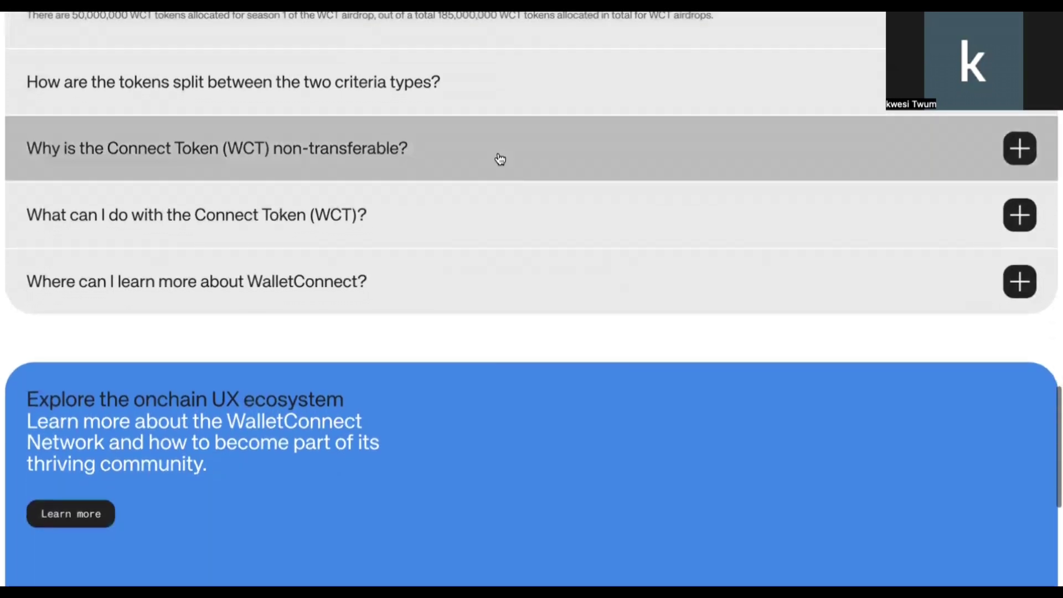
{"action": "scroll", "coordinate": [500, 160], "scroll_direction": "up", "scroll_amount": 8}
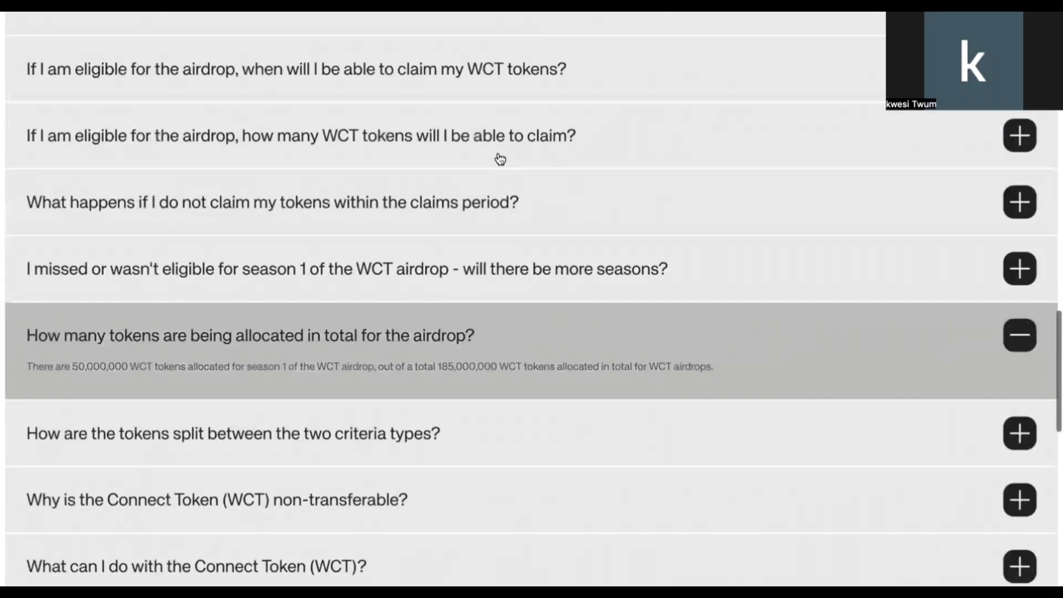
{"action": "scroll", "coordinate": [498, 159], "scroll_direction": "up", "scroll_amount": 5}
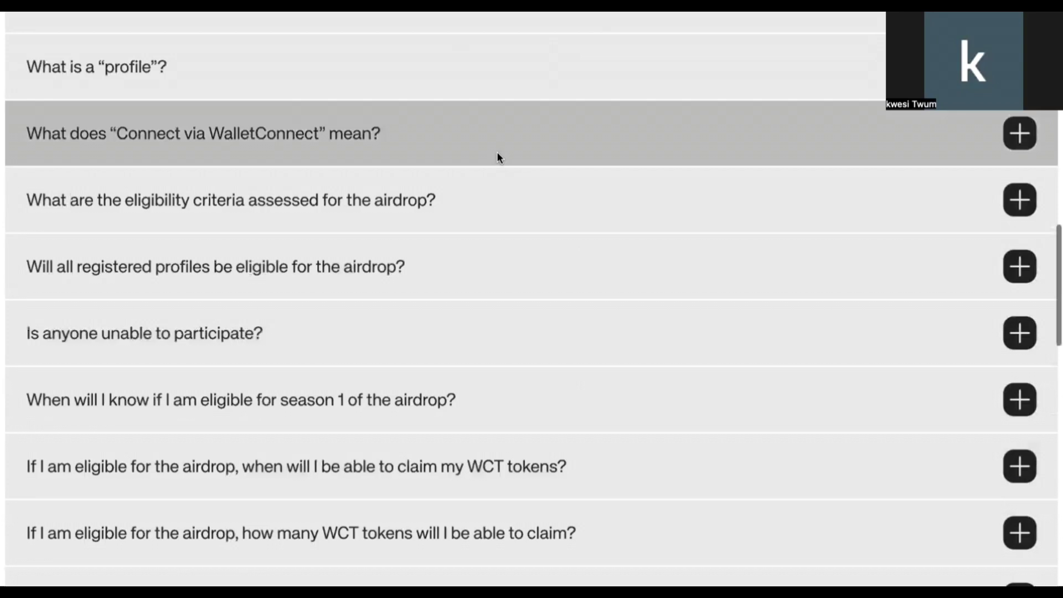
{"action": "scroll", "coordinate": [497, 158], "scroll_direction": "up", "scroll_amount": 5}
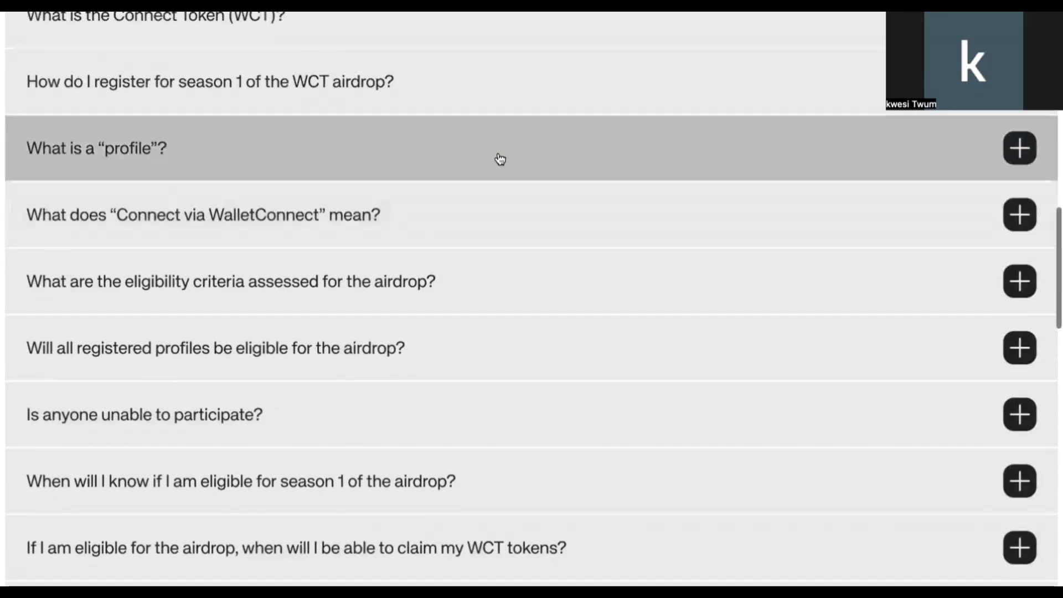
{"action": "scroll", "coordinate": [497, 158], "scroll_direction": "up", "scroll_amount": 2}
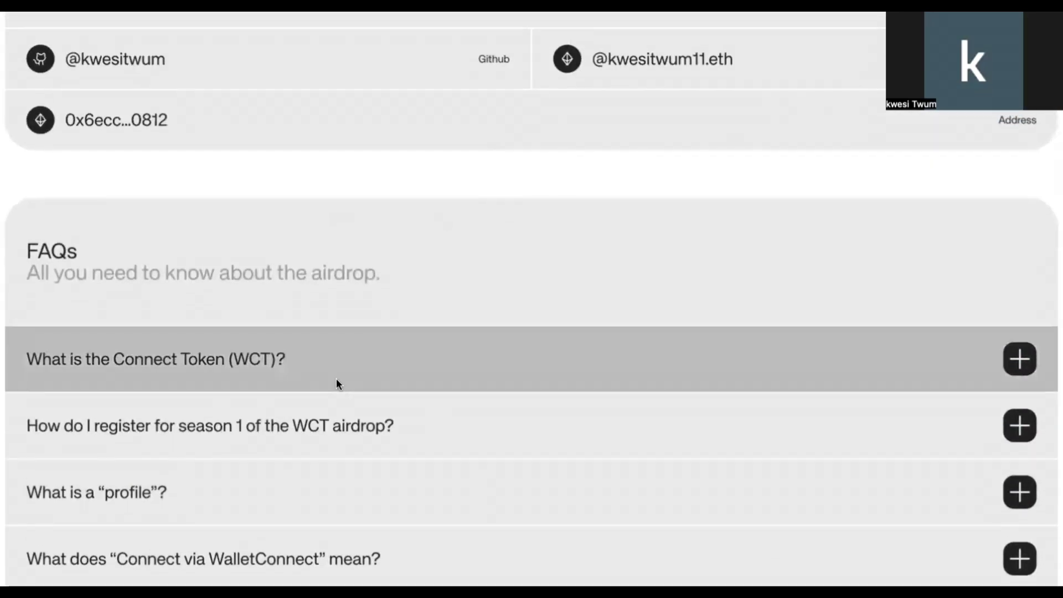
- Expand 'What is the Connect Token (WCT)?' and read its four listed utilities
{"action": "left_click", "coordinate": [301, 374]}
{"action": "scroll", "coordinate": [301, 373], "scroll_direction": "down", "scroll_amount": 3}
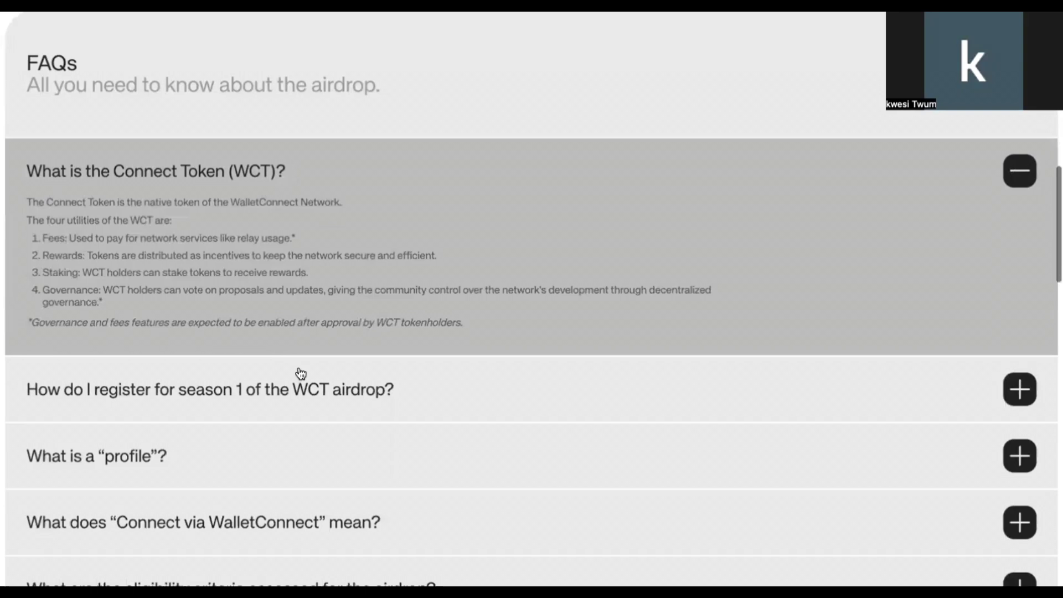
{"action": "scroll", "coordinate": [301, 372], "scroll_direction": "down", "scroll_amount": 3}
{"action": "scroll", "coordinate": [300, 372], "scroll_direction": "up", "scroll_amount": 1}
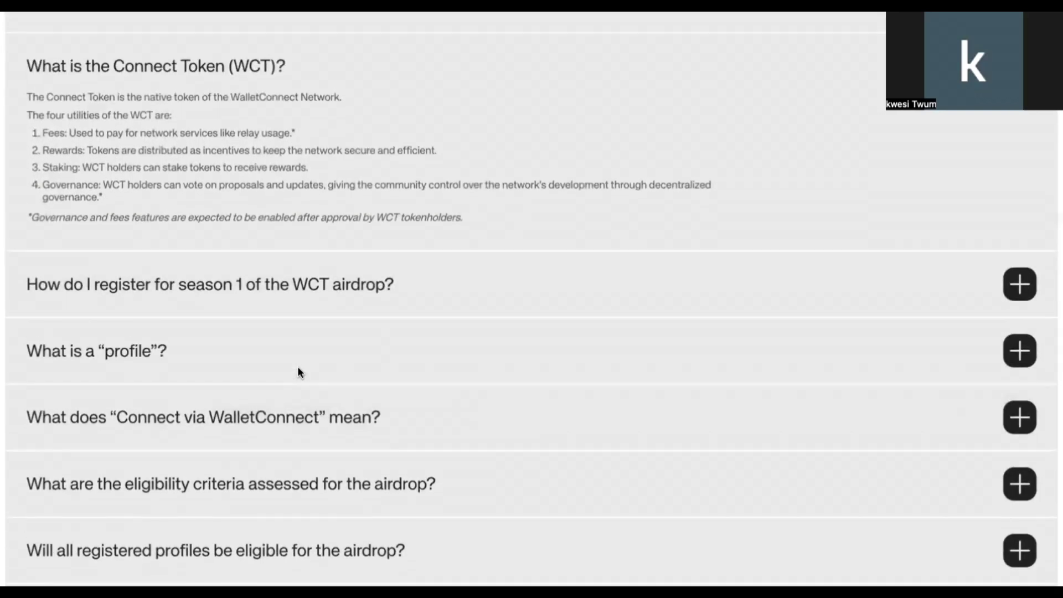
{"action": "scroll", "coordinate": [299, 372], "scroll_direction": "down", "scroll_amount": 1}
{"action": "scroll", "coordinate": [298, 368], "scroll_direction": "up", "scroll_amount": 1}
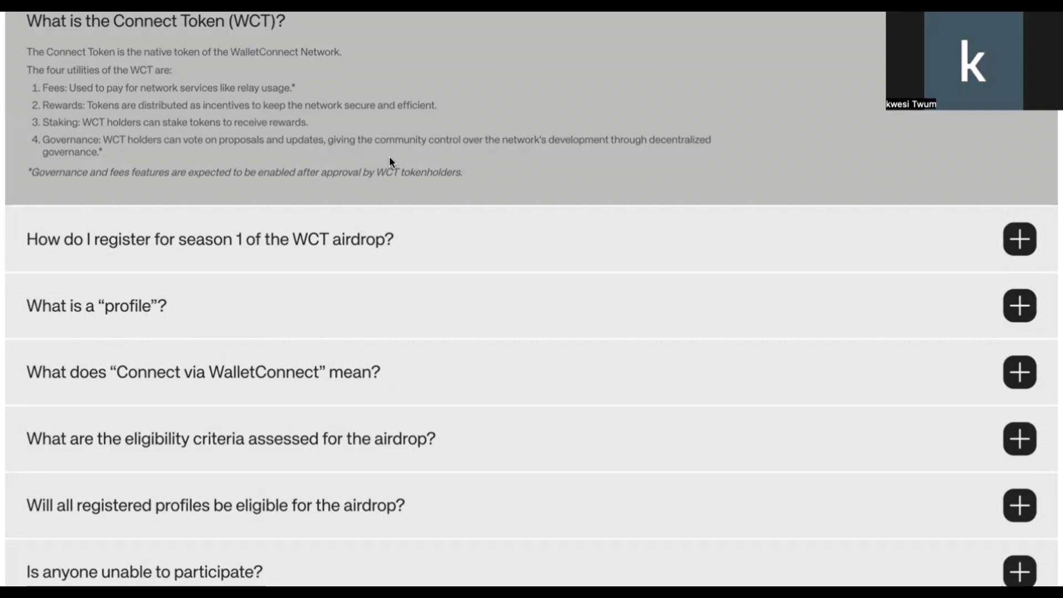
{"action": "scroll", "coordinate": [390, 157], "scroll_direction": "down", "scroll_amount": 1}
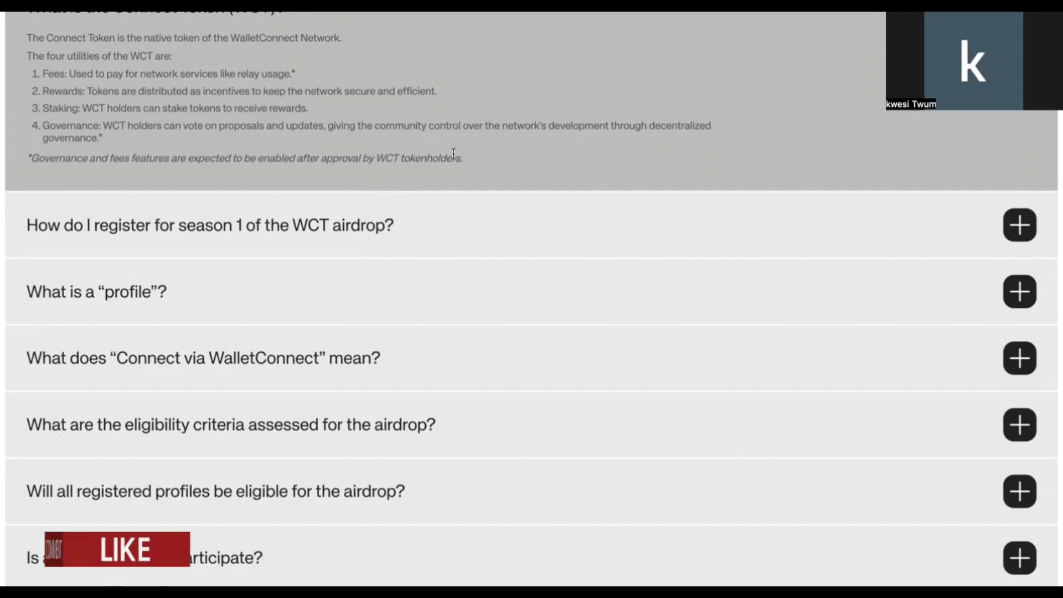
{"action": "scroll", "coordinate": [456, 157], "scroll_direction": "down", "scroll_amount": 5}
{"action": "scroll", "coordinate": [456, 157], "scroll_direction": "up", "scroll_amount": 18}
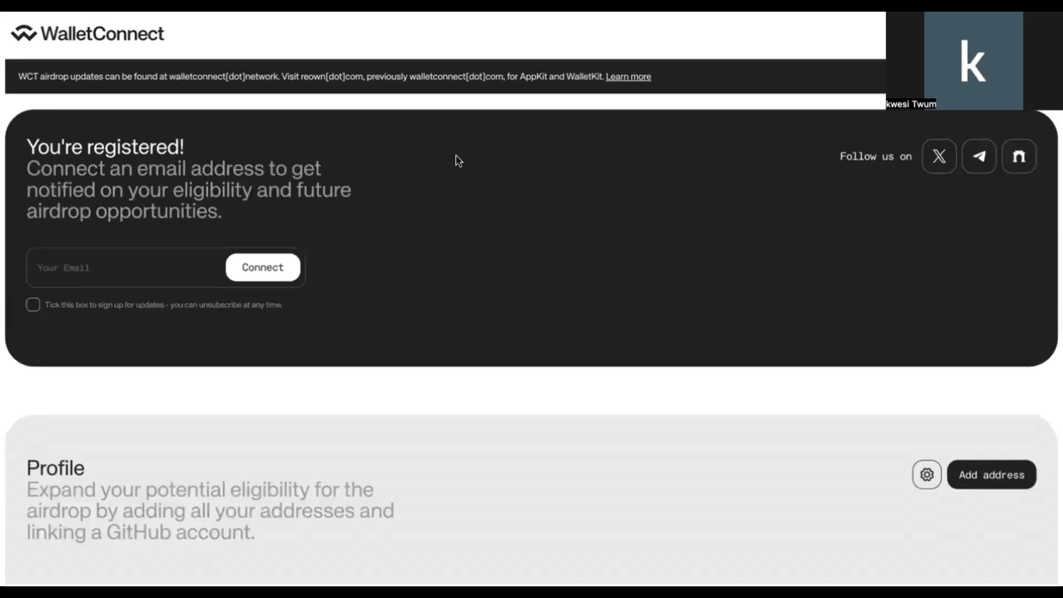
- Scroll briefly down the FAQs, then back up to the 'You're registered!' banner
{"action": "scroll", "coordinate": [456, 156], "scroll_direction": "down", "scroll_amount": 10}
{"action": "scroll", "coordinate": [456, 160], "scroll_direction": "down", "scroll_amount": 20}
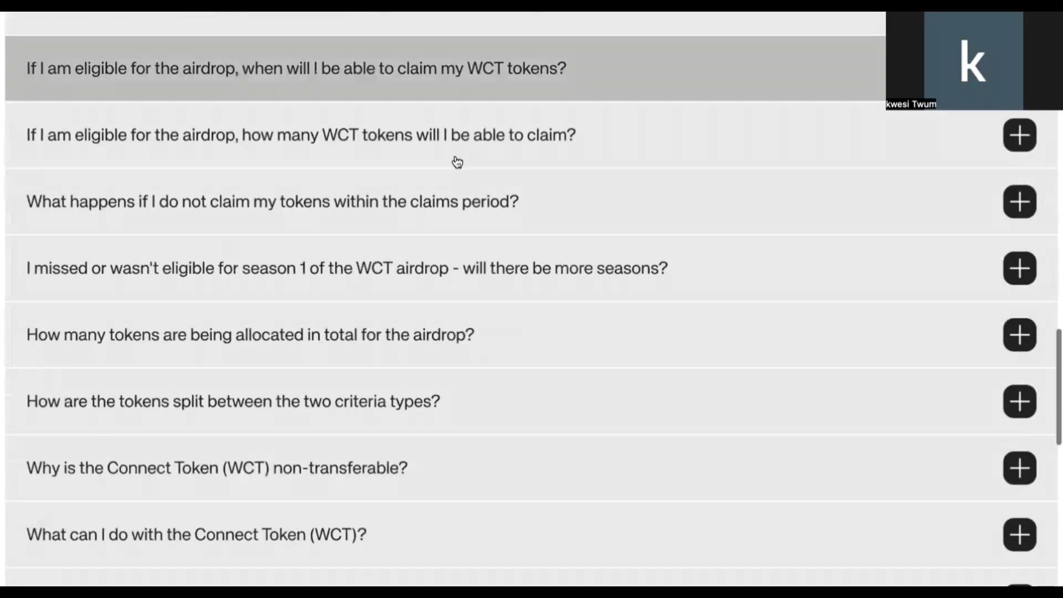
{"action": "scroll", "coordinate": [457, 162], "scroll_direction": "up", "scroll_amount": 20}
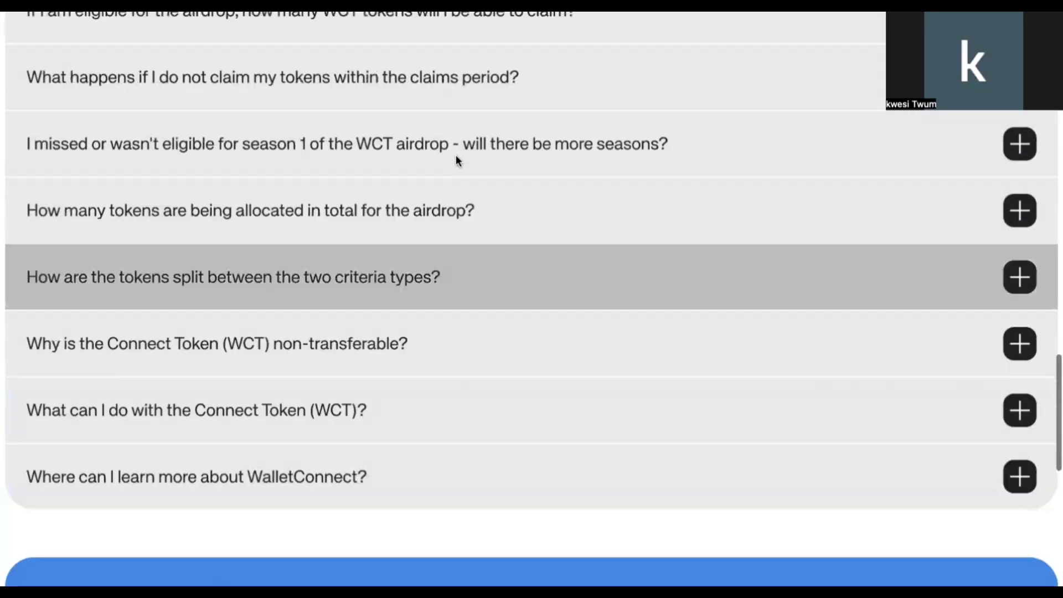
{"action": "scroll", "coordinate": [457, 162], "scroll_direction": "up", "scroll_amount": 10}
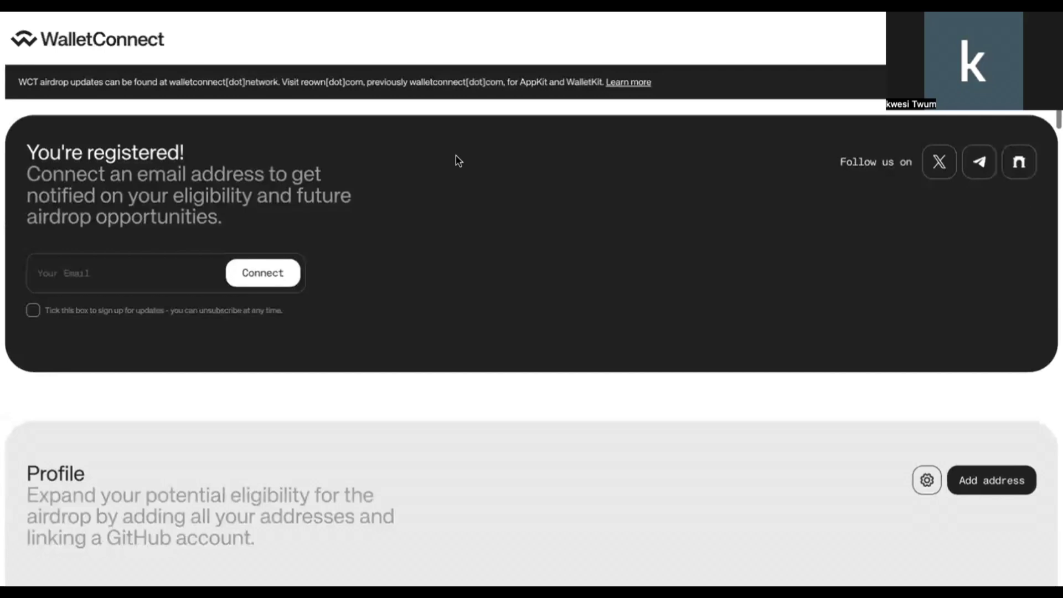